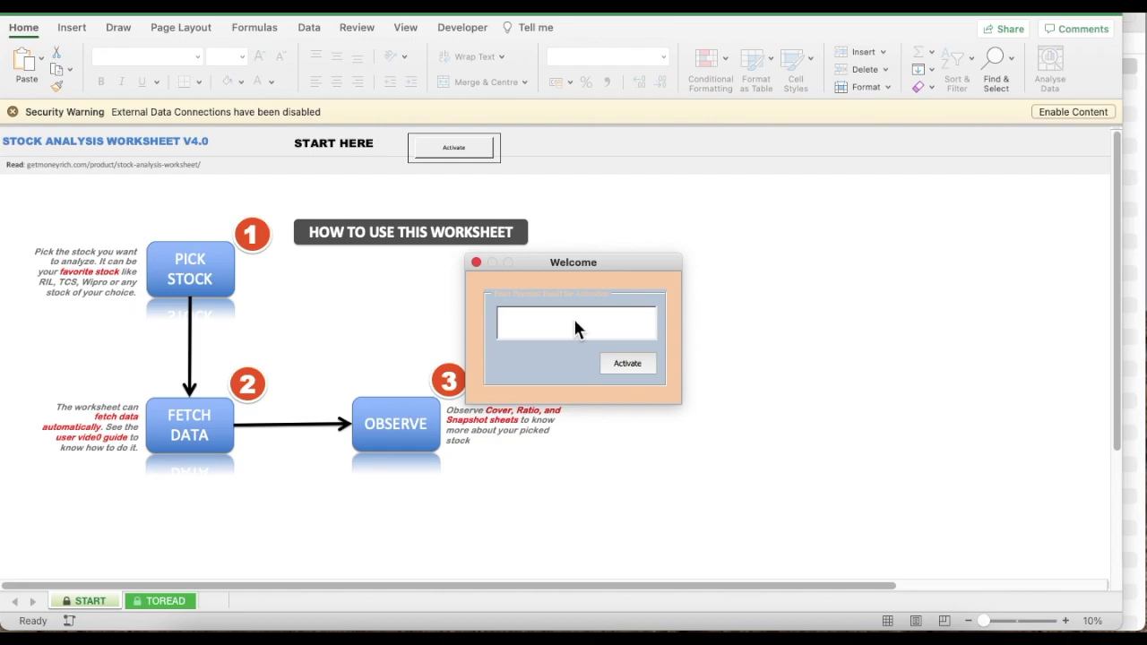
Move the Welcome box aside, enter the registered e-mail address and submit activation.
left_click(544, 272)
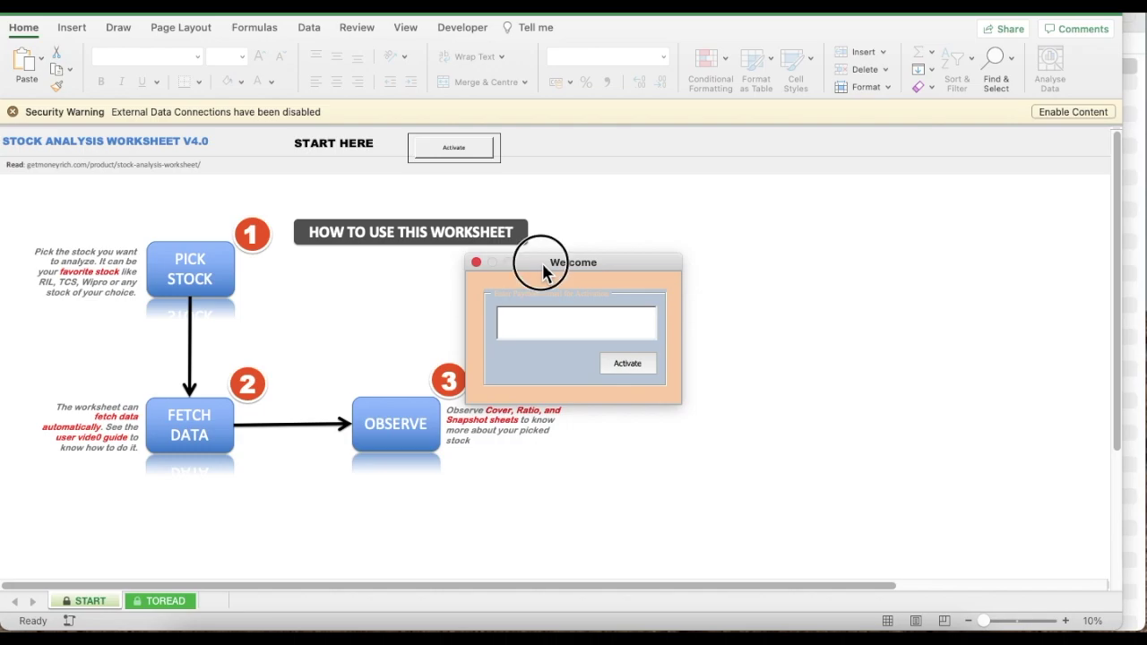
left_click_drag(544, 271, 686, 243)
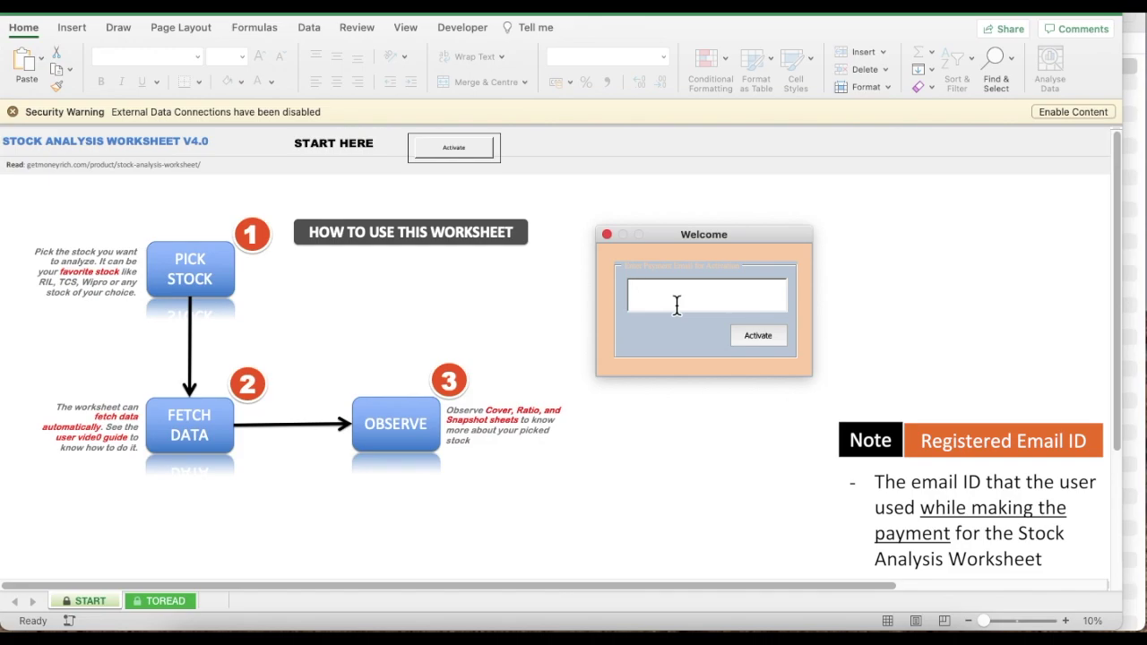
type("a")
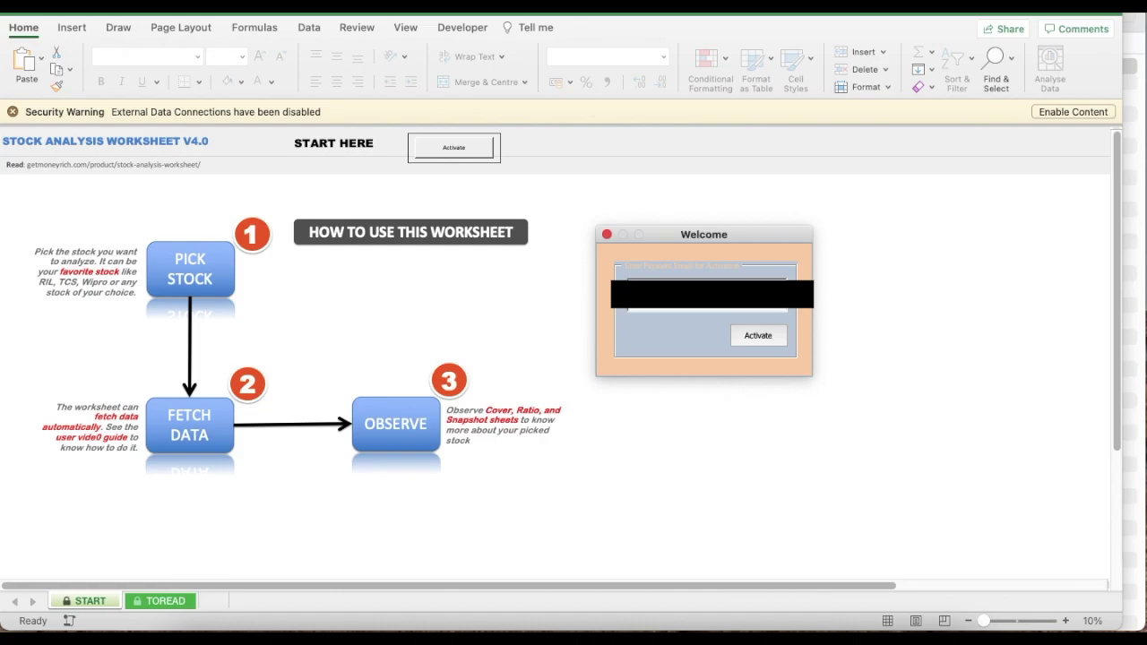
left_click(761, 345)
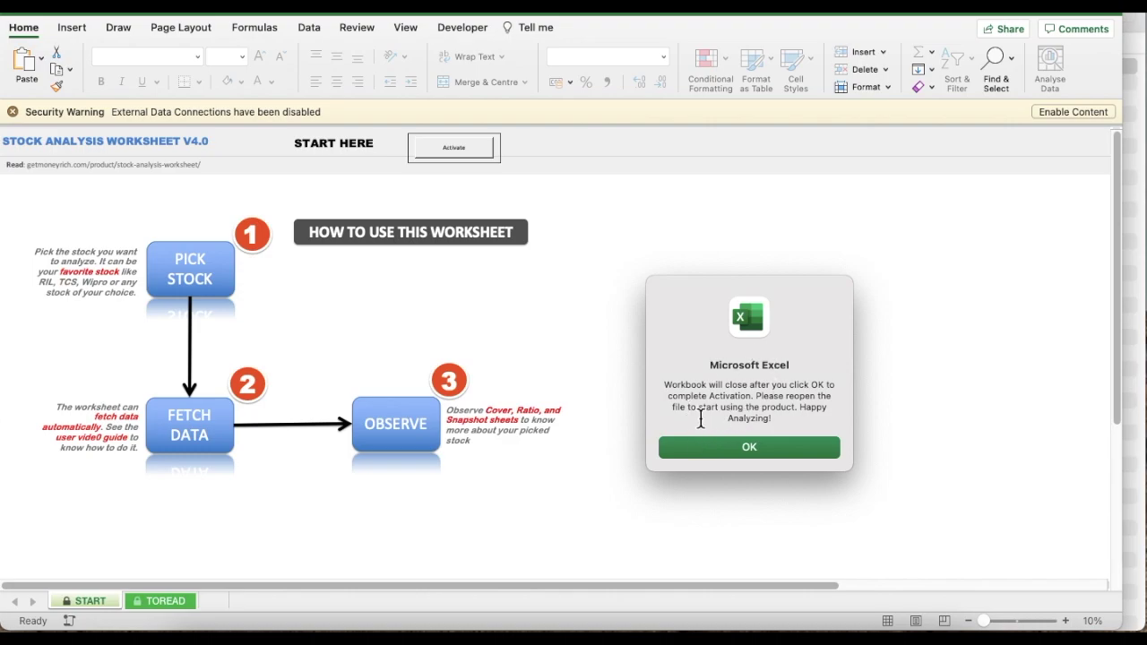
Acknowledge the activation alert so the workbook closes.
left_click_drag(669, 391, 819, 389)
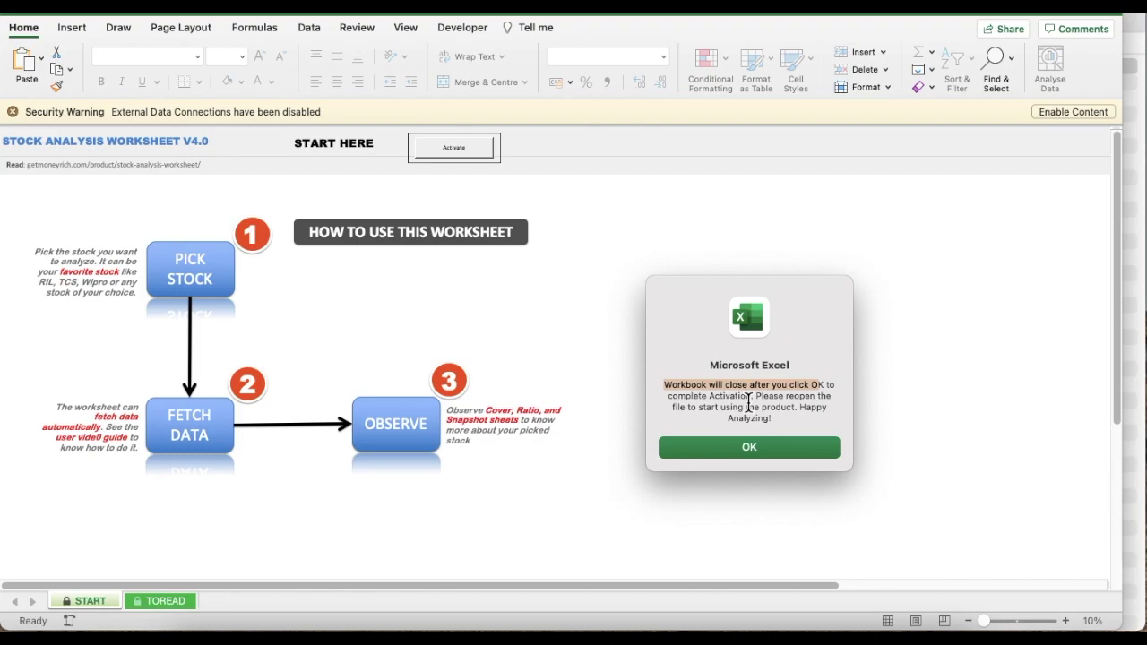
left_click(751, 451)
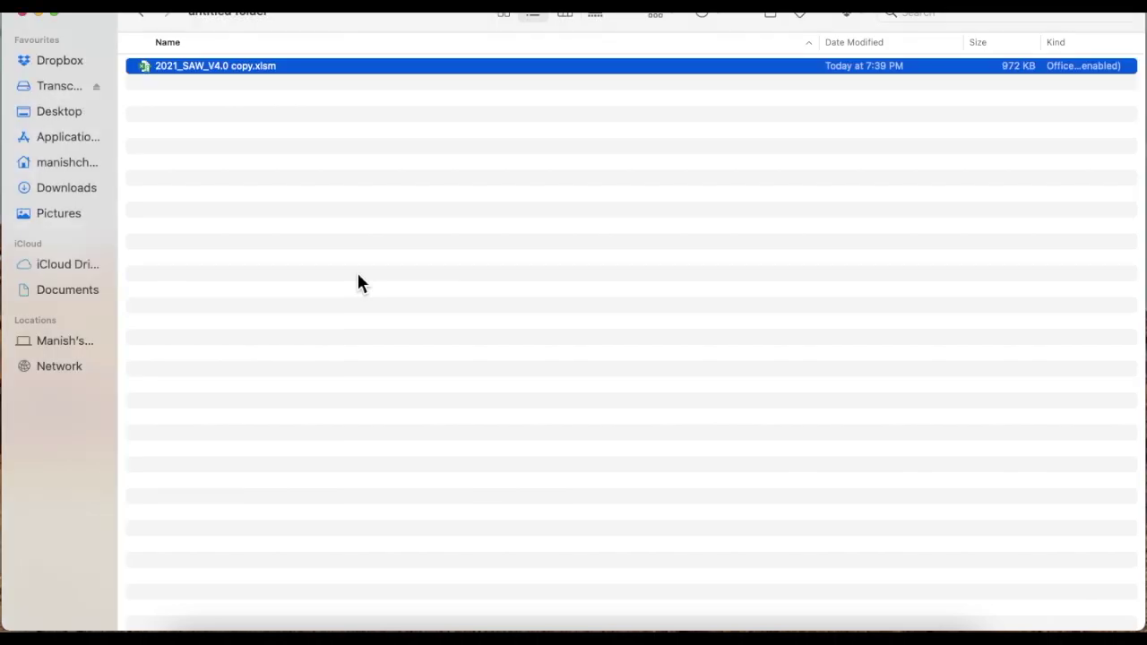
Reopen 2021_SAW_V4.0 copy.xlsm from its Finder folder.
double_click(224, 72)
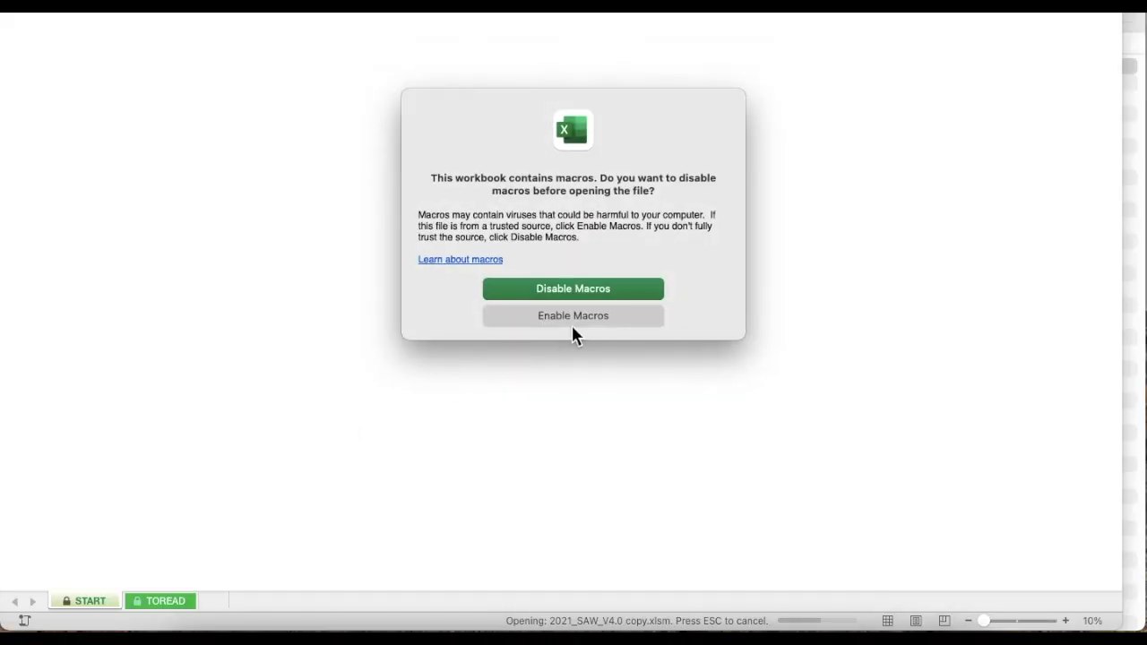
Enable macros, dismiss the subscription expiry notice and enable the workbook's external content.
left_click(571, 326)
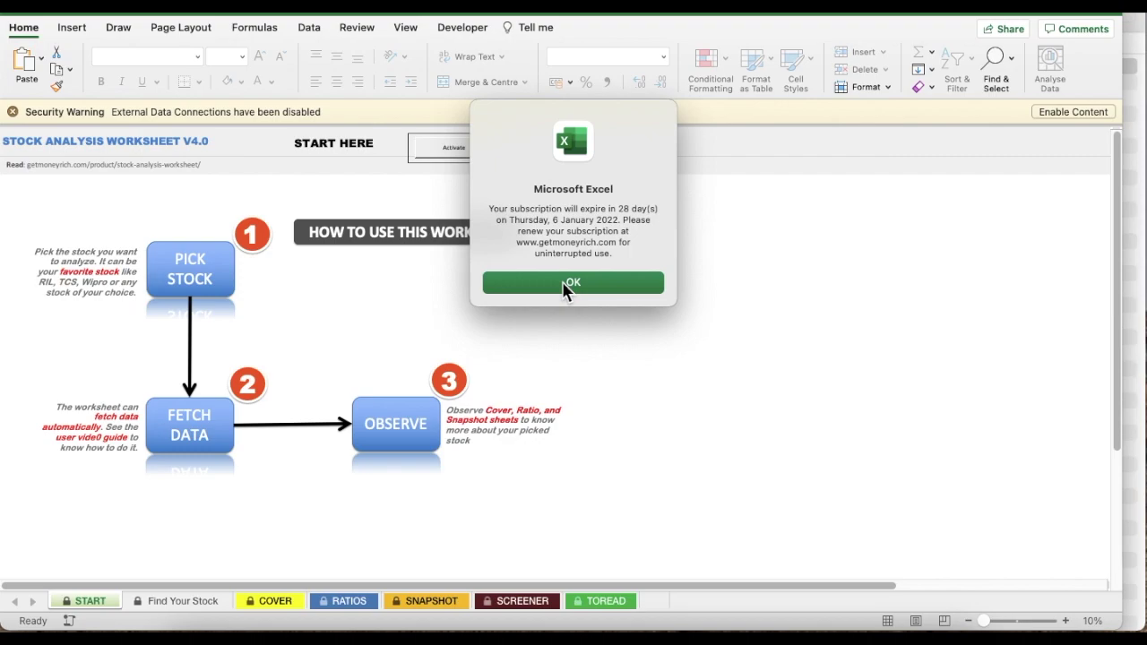
left_click(566, 285)
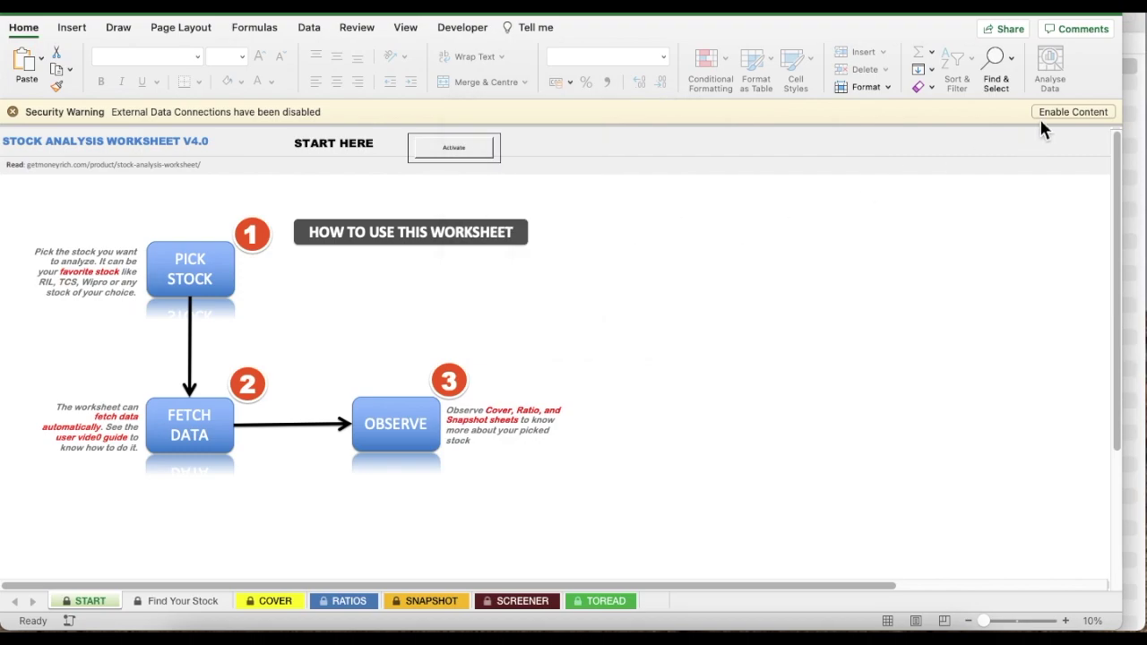
left_click(1067, 112)
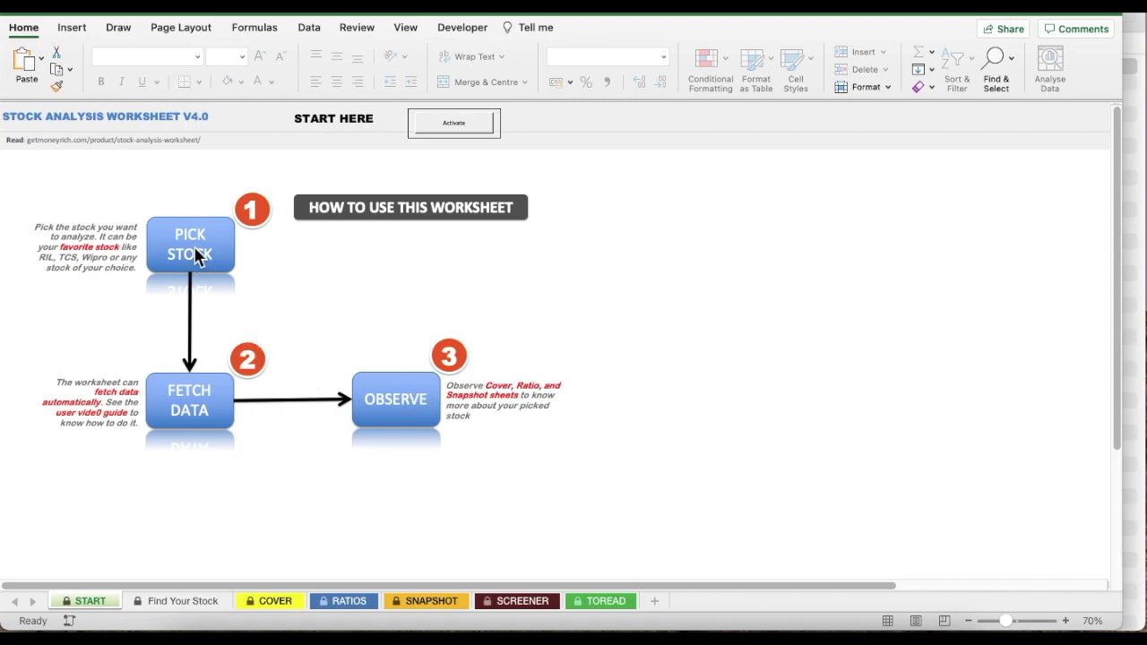
Review the Find Your Stock sheet's 848-stock list, then bring up the Select Stocks search on TOREAD.
left_click(184, 602)
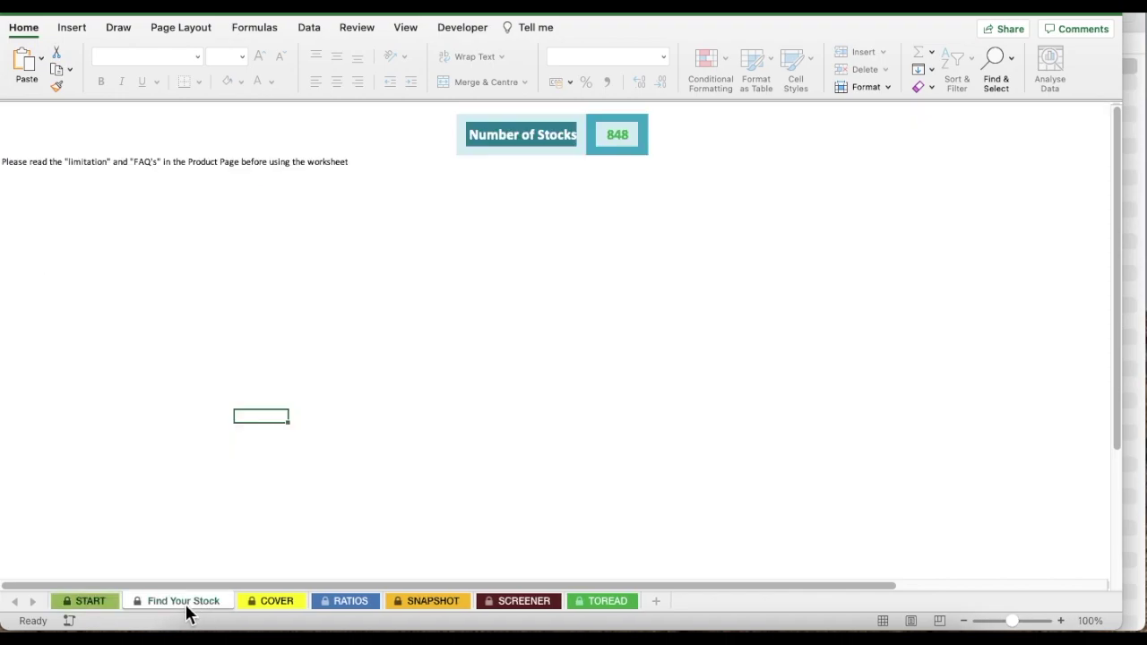
left_click(246, 288)
left_click(372, 224)
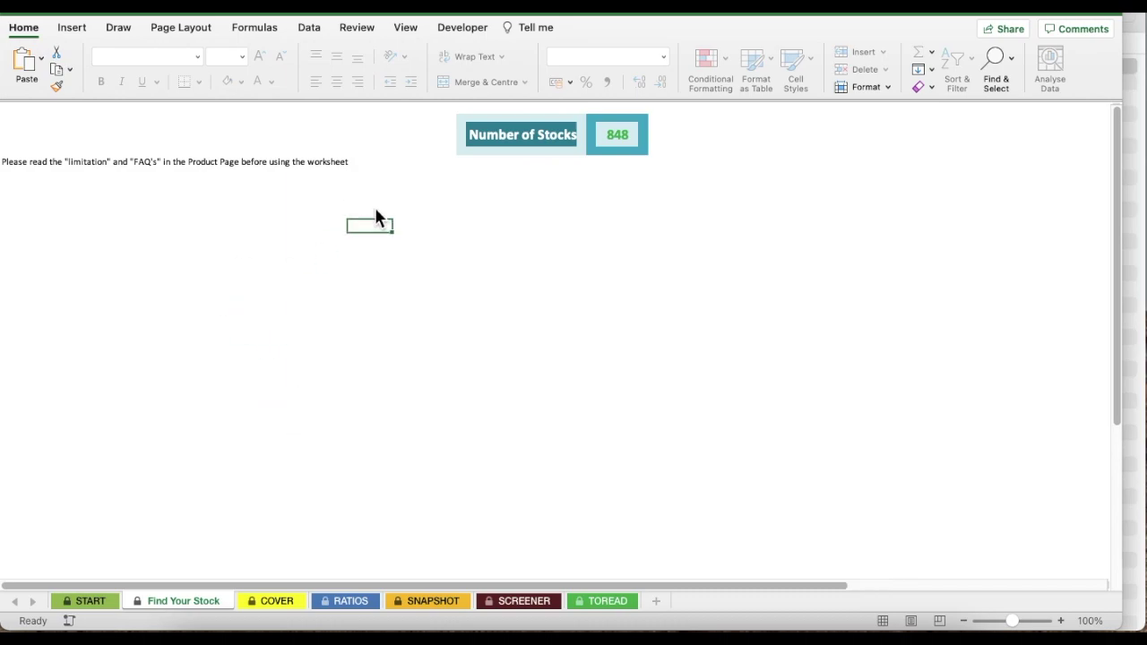
left_click(376, 213)
left_click(625, 253)
left_click(632, 391)
left_click(514, 457)
left_click(309, 269)
left_click(608, 601)
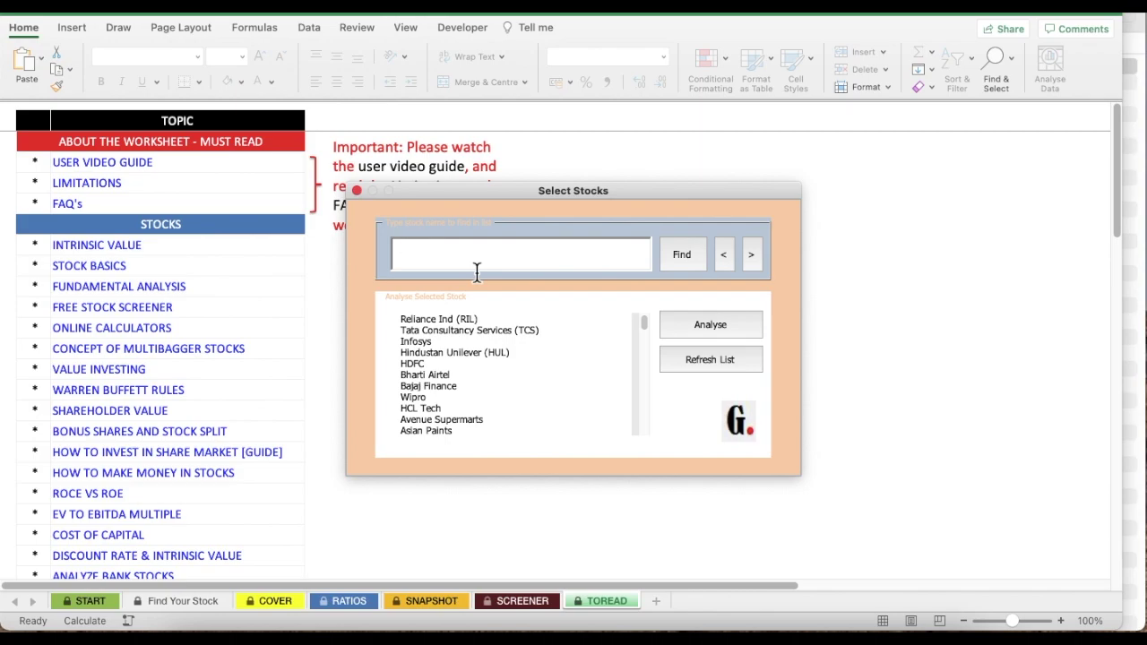
Search Select Stocks for 'Hind' and step through matches from Hindustan Unilever to M&M Finance.
type("Hind")
left_click(683, 256)
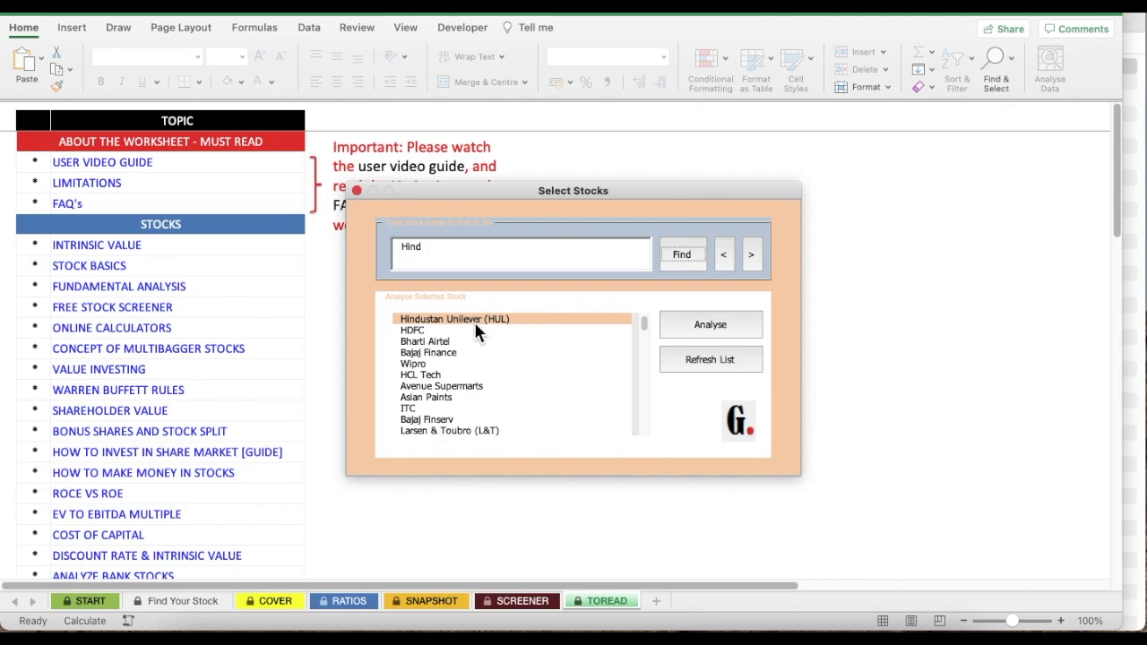
left_click(752, 255)
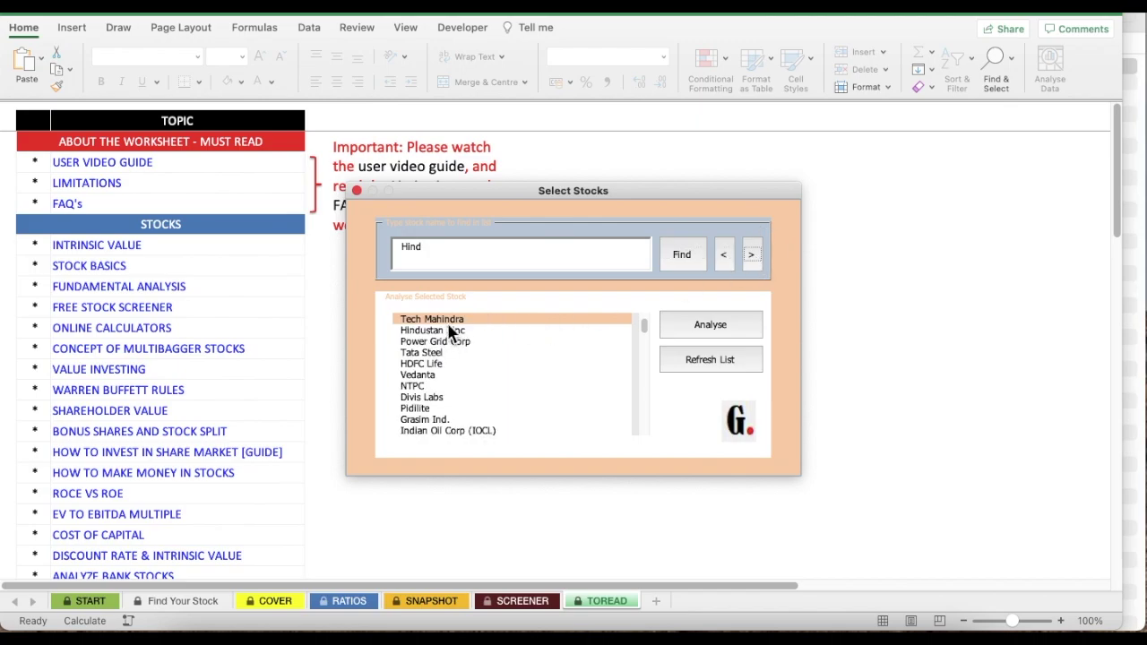
left_click(752, 255)
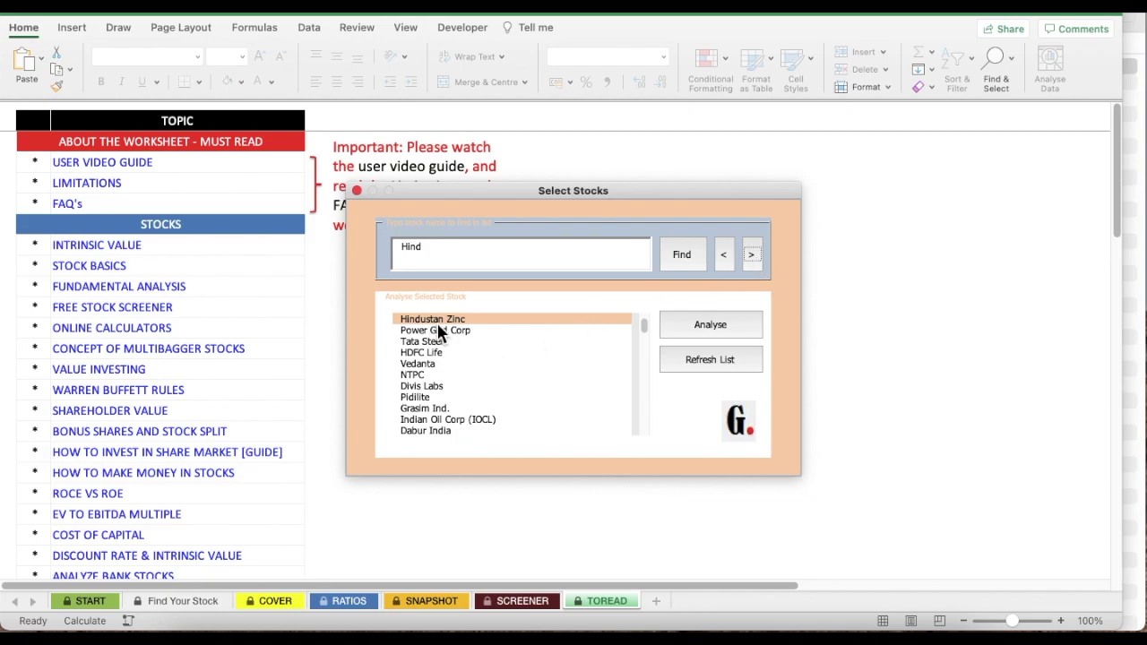
left_click(752, 256)
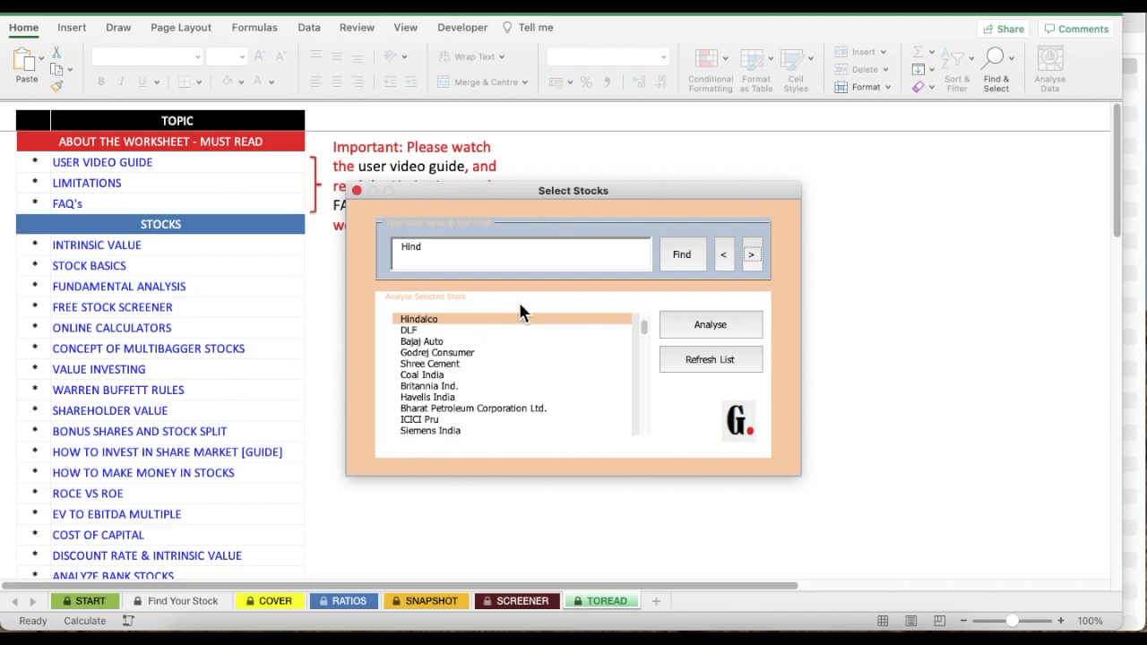
left_click(752, 256)
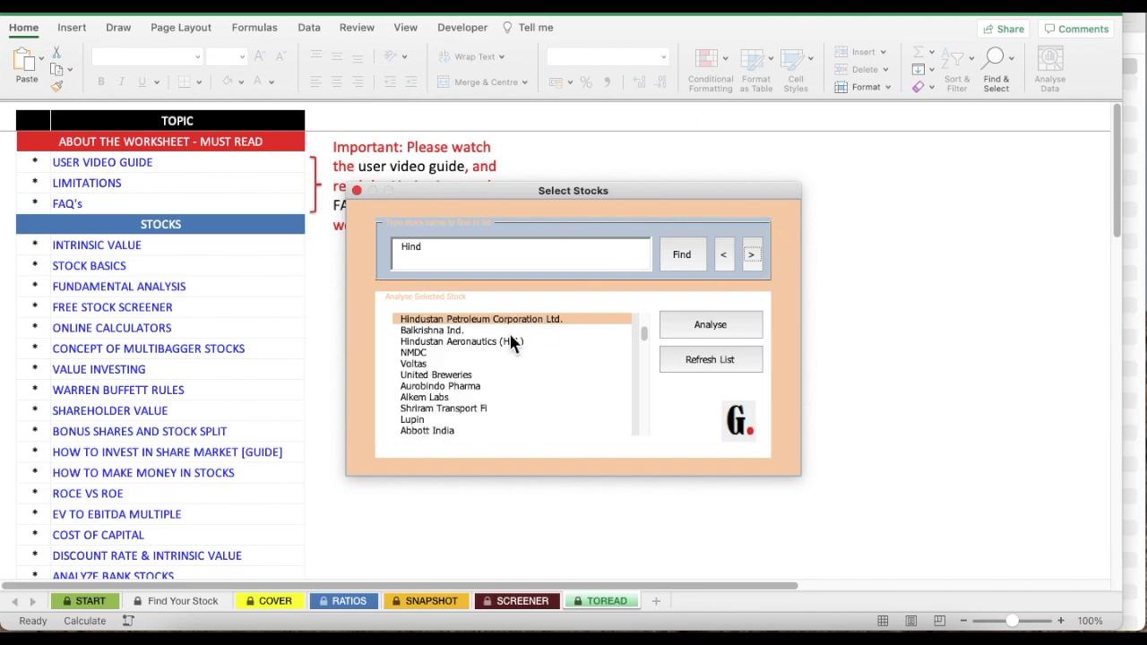
left_click(752, 256)
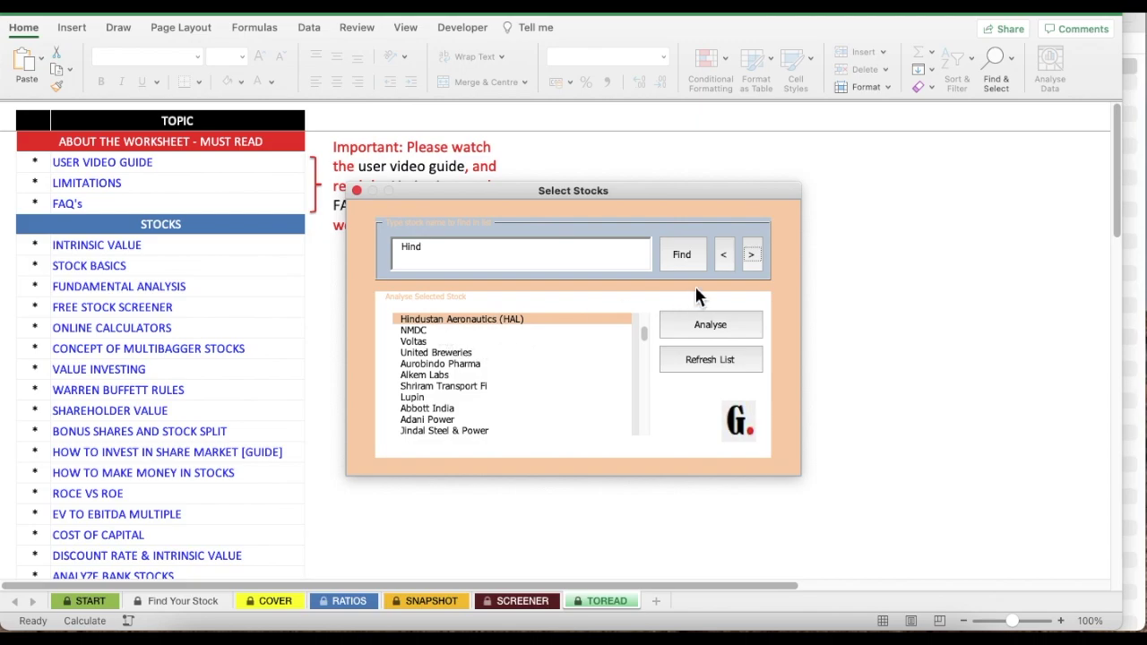
left_click(752, 257)
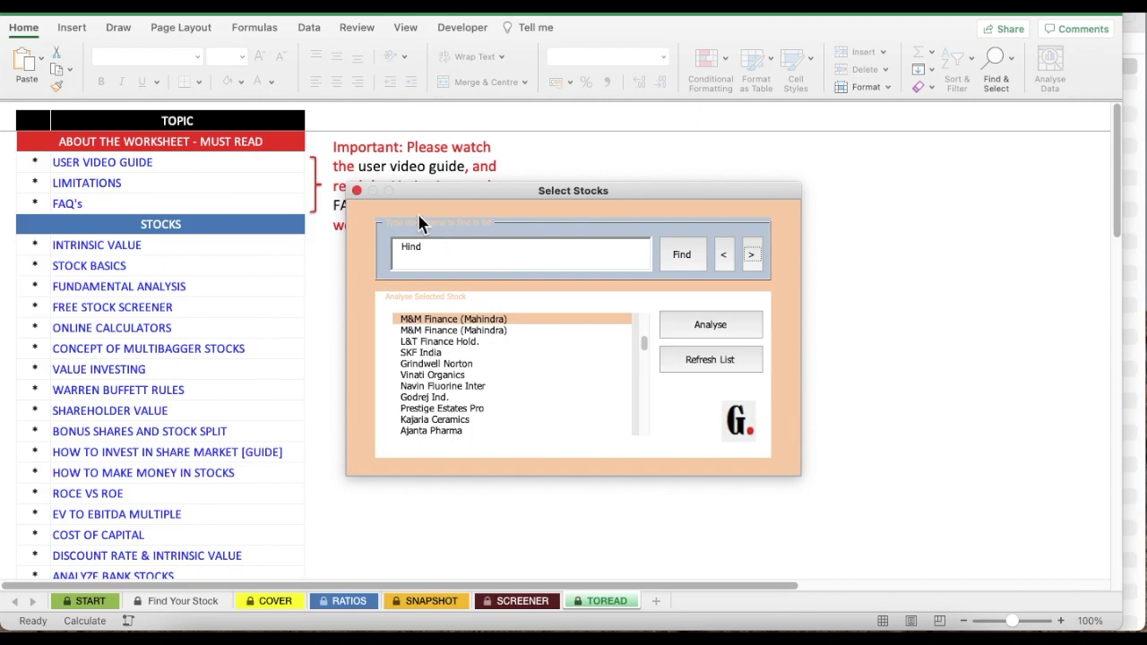
left_click(442, 255)
Refine the search to 'Hindust', step to Hindustan Copper, select it and run its analysis.
type("Hindust")
left_click(680, 255)
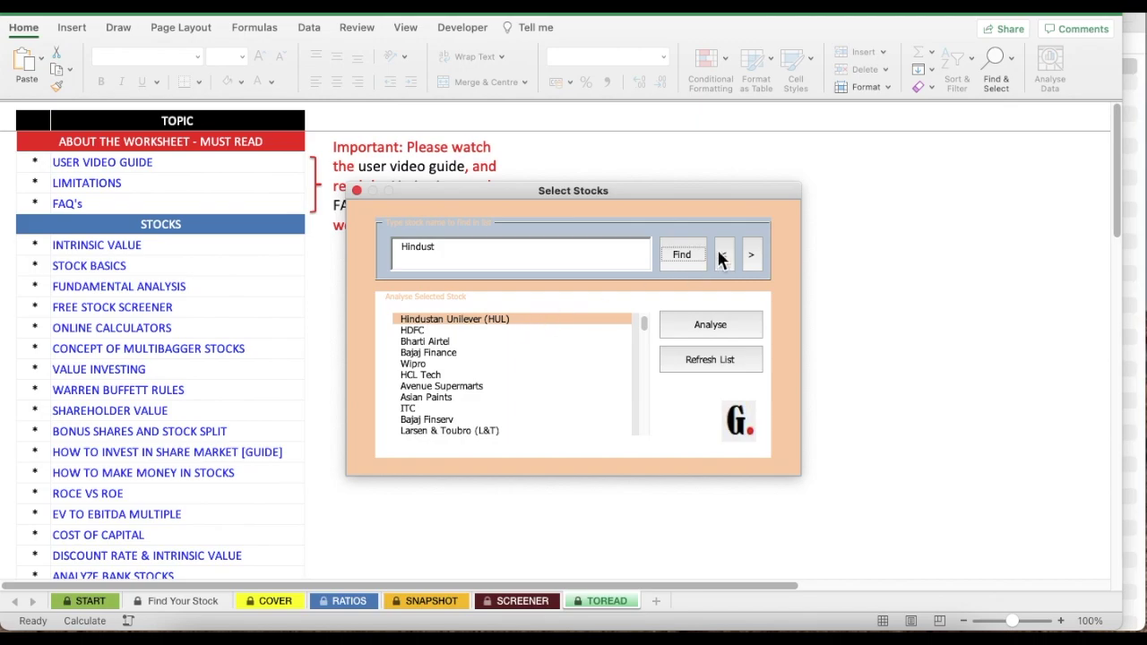
left_click(752, 255)
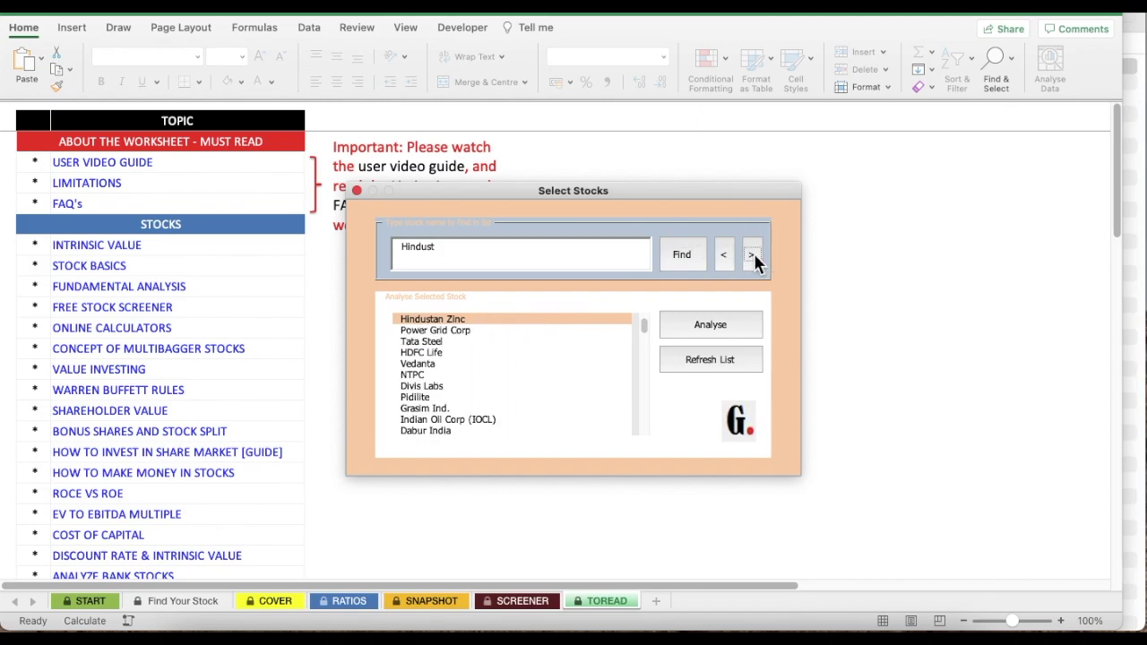
left_click(752, 256)
left_click(752, 255)
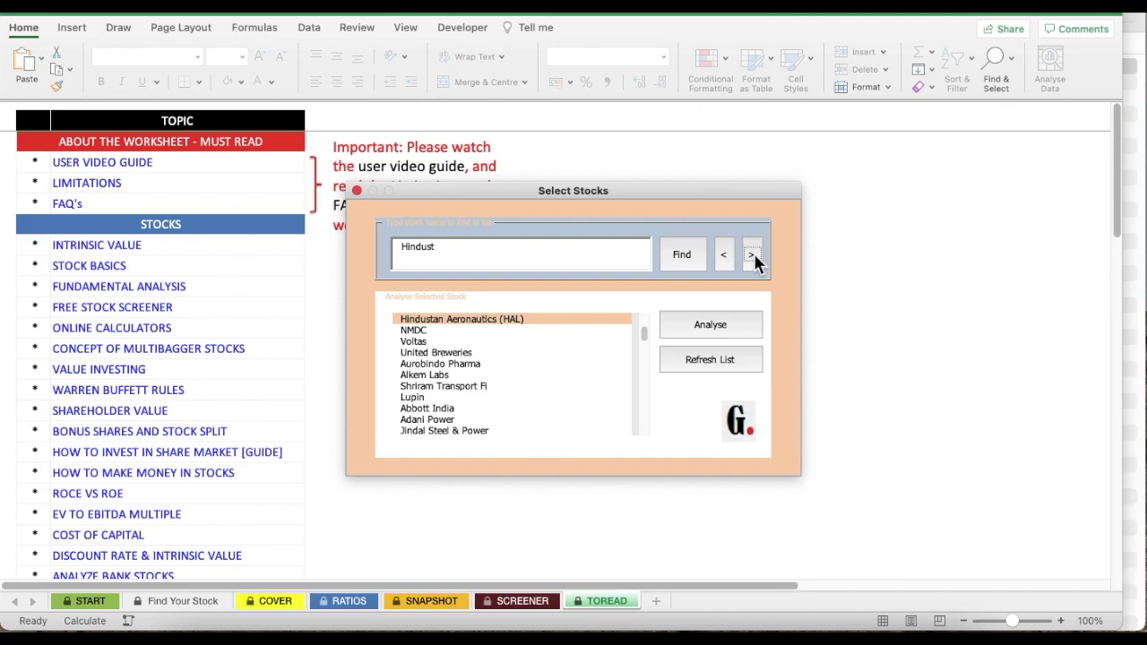
left_click(752, 256)
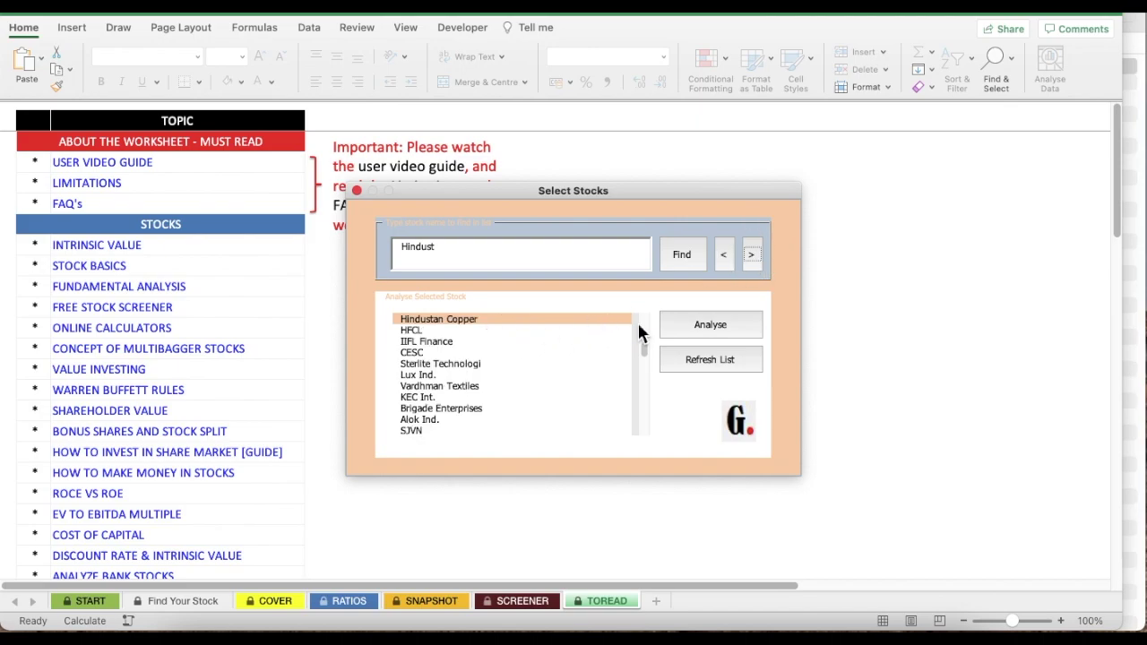
left_click(490, 323)
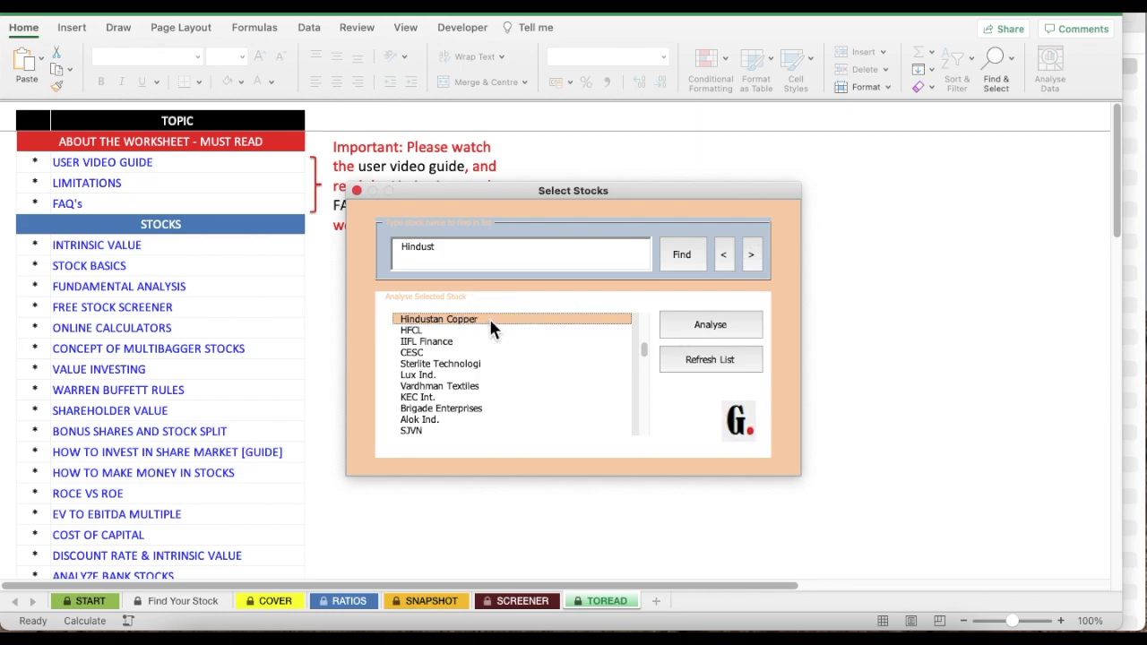
left_click(709, 326)
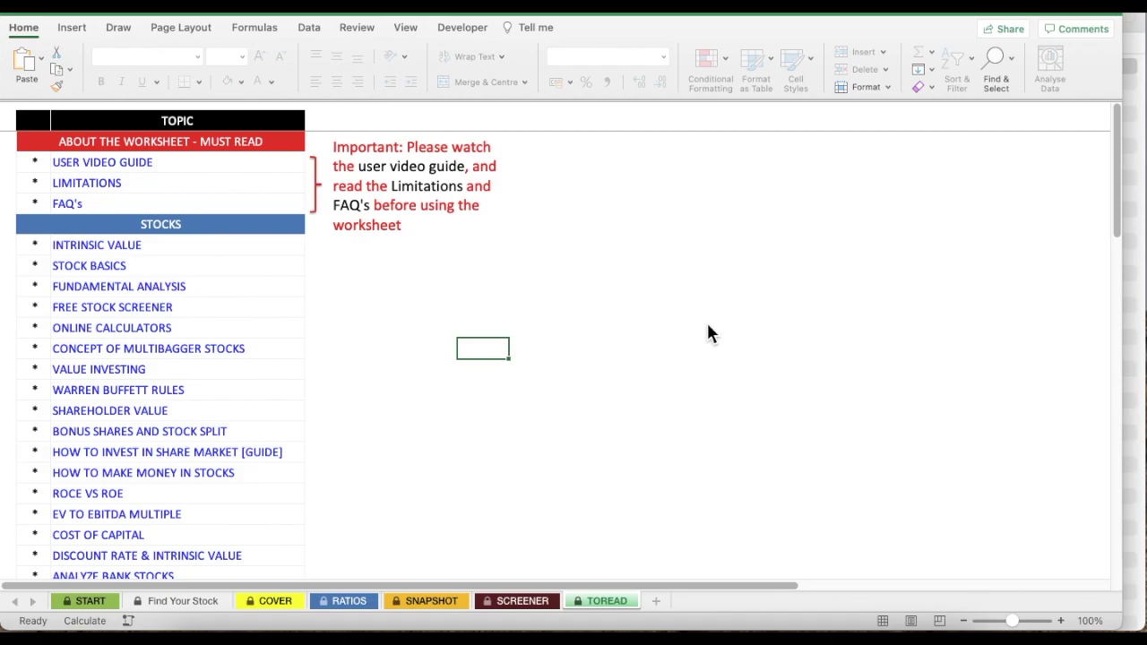
Switch to the Hindustan Copper RATIOS dashboard showing ₹123.8 price and 38.2% score.
key("ctrl+Page_Up")
key("ctrl+Page_Up")
key("ctrl+Page_Up")
key("ctrl+Page_Up")
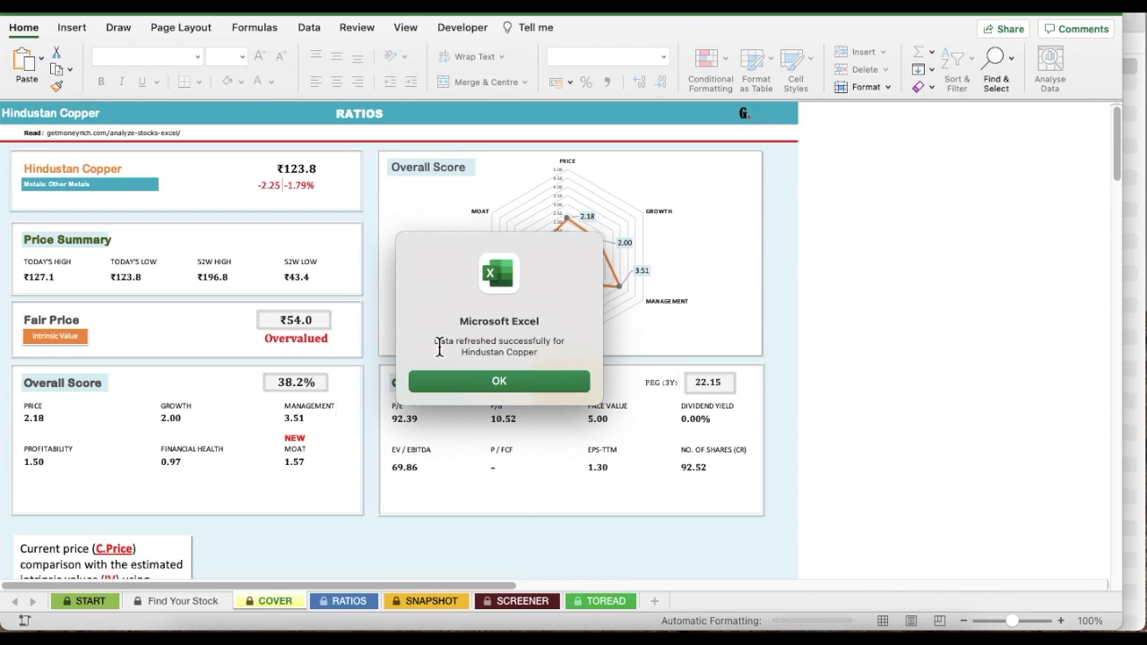
Dismiss the data-refreshed message and keep closing the reappearing Select Stocks window.
left_click_drag(434, 340, 550, 341)
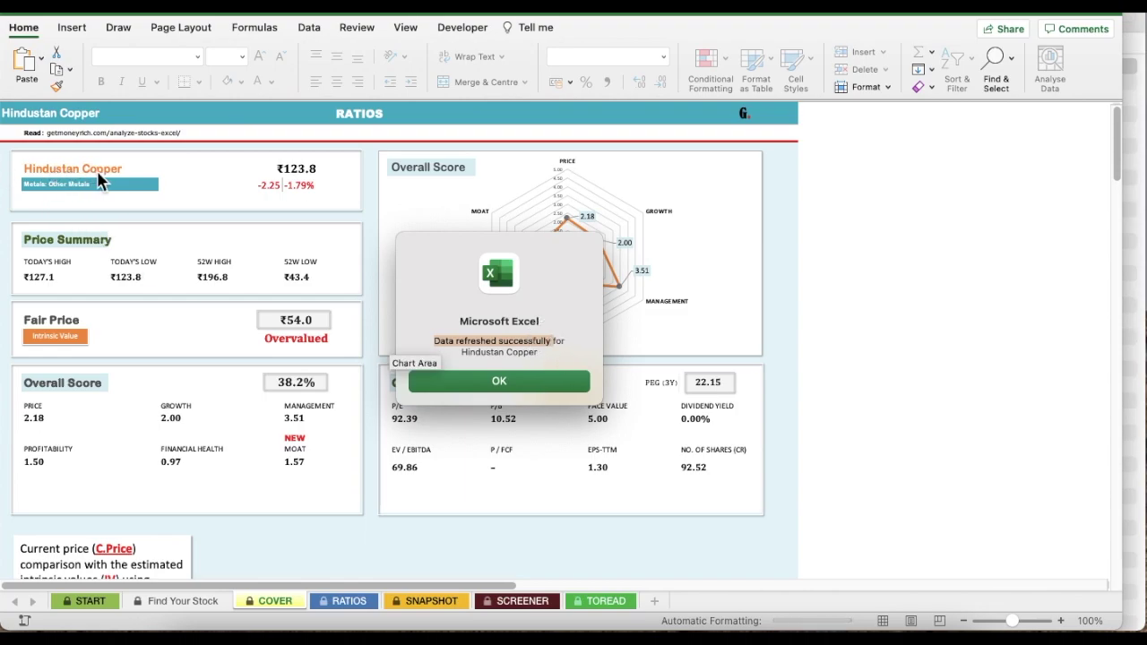
left_click(500, 382)
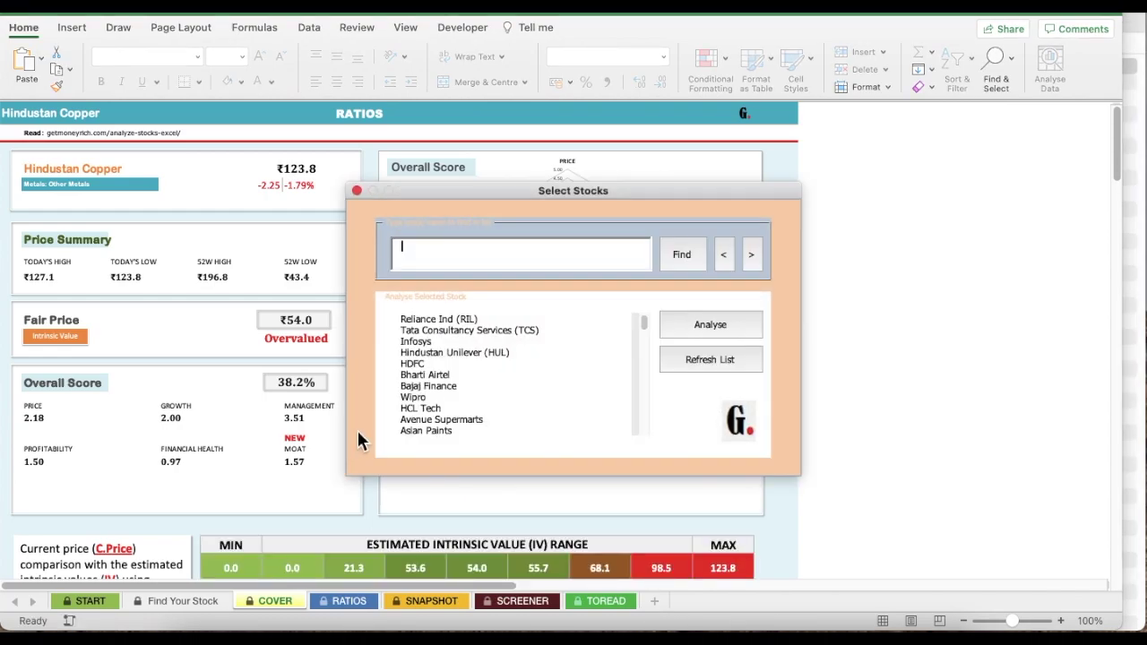
left_click(357, 191)
left_click(357, 191)
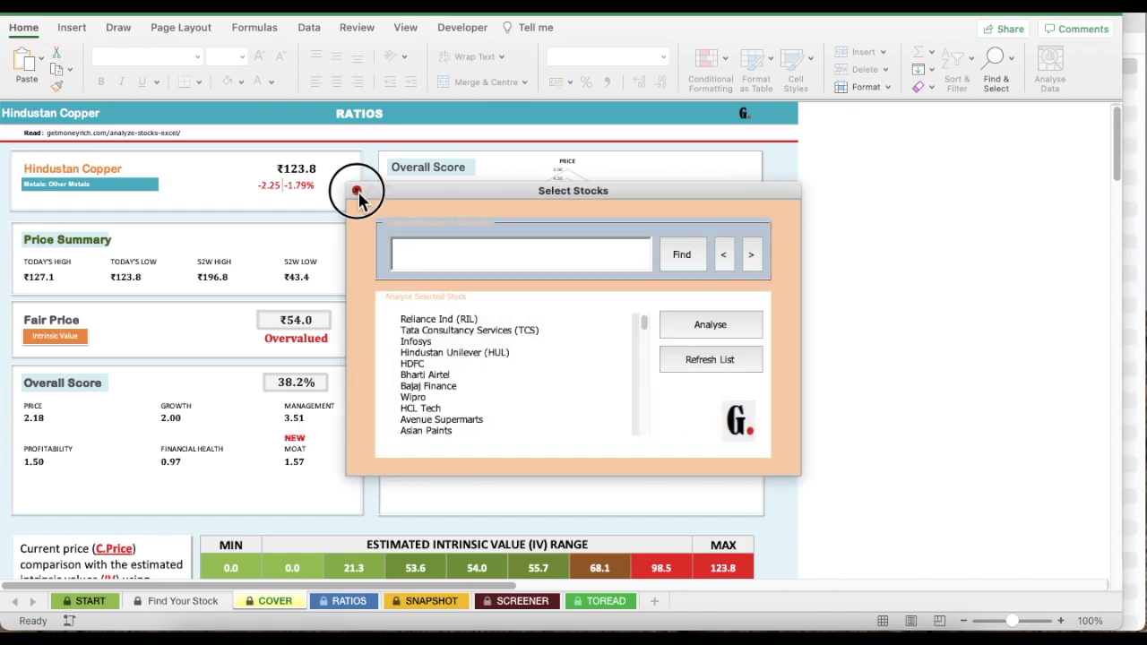
left_click(357, 191)
left_click(358, 191)
left_click(358, 191)
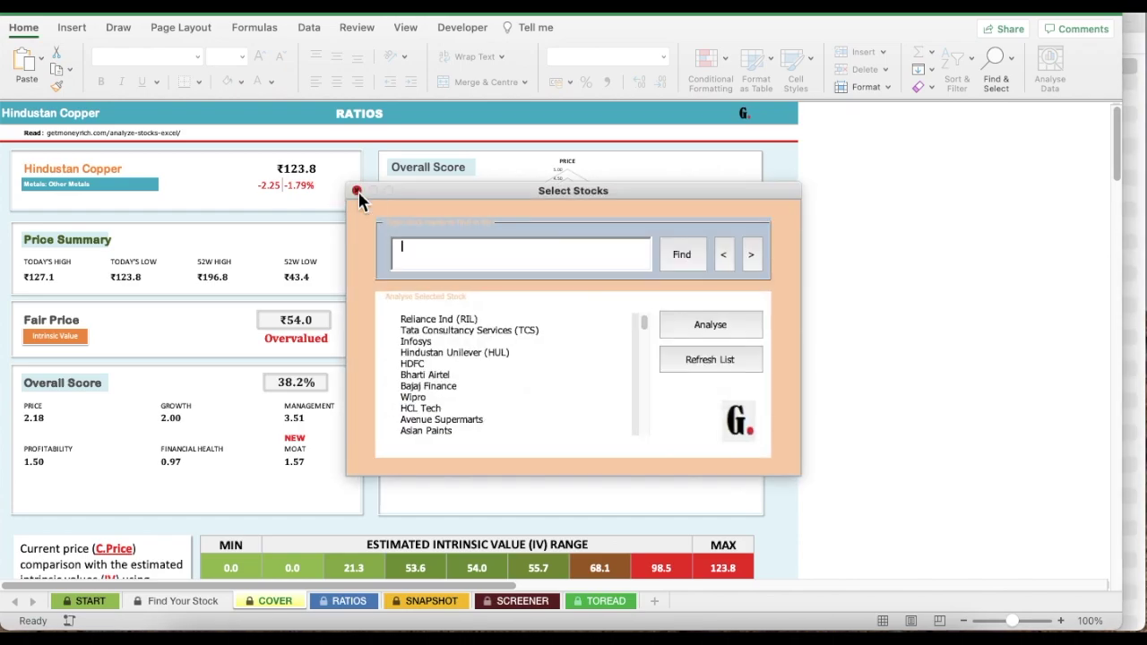
left_click(357, 191)
Close the stock picker and inspect the 14- to 180-day price trend charts showing #DIV/0!
left_click(358, 190)
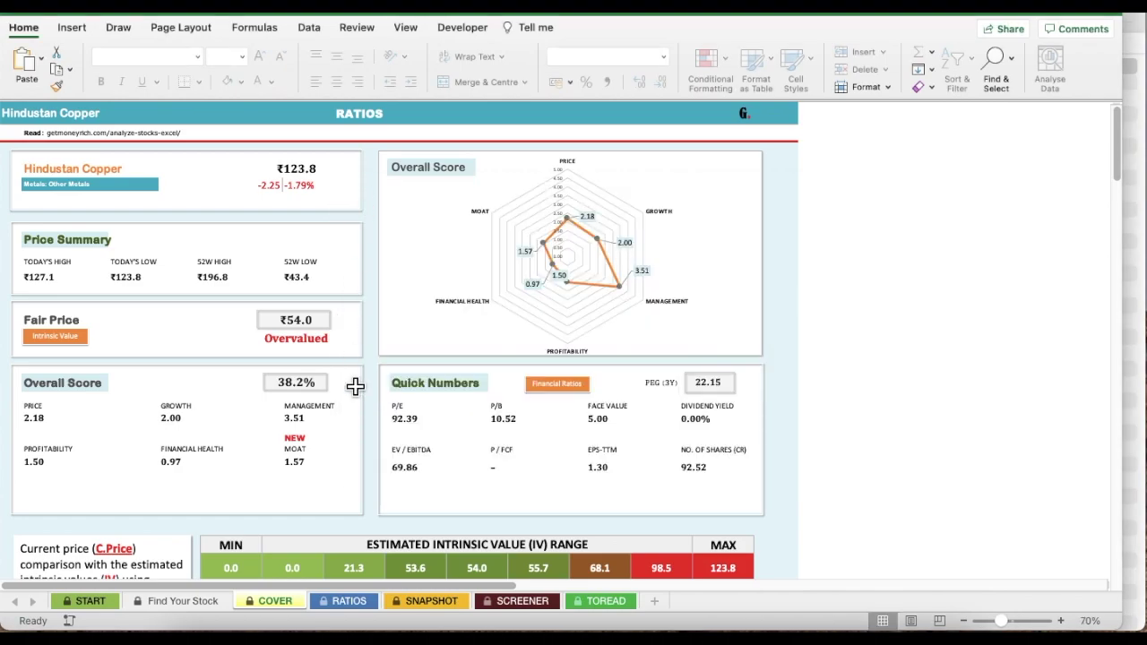
scroll(356, 387, "down", 15)
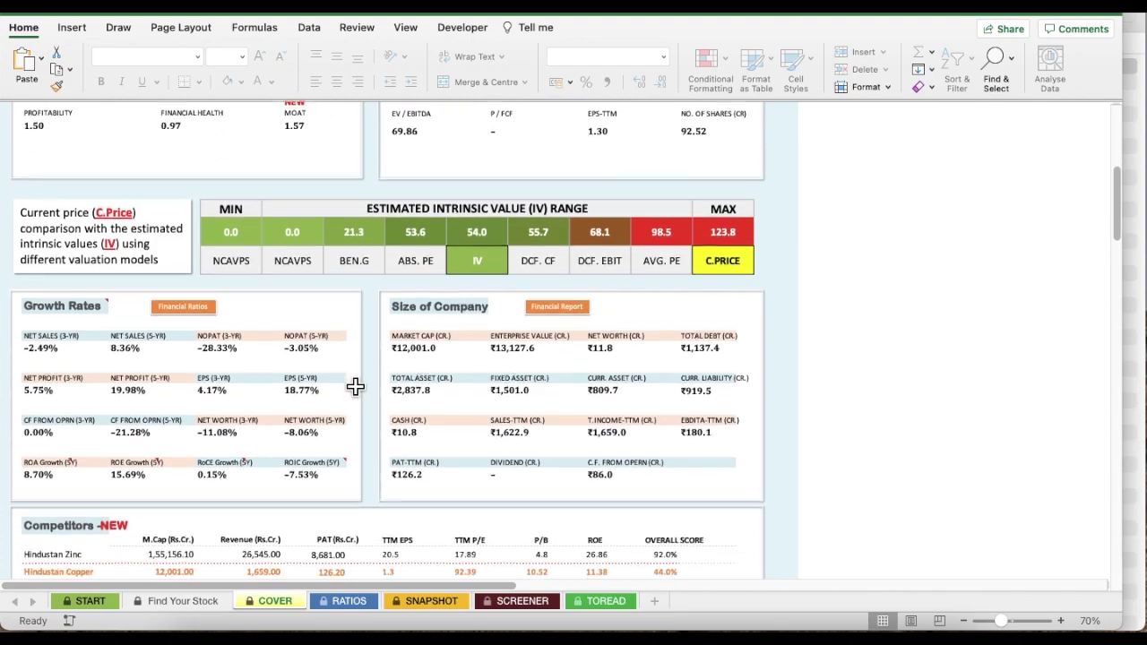
scroll(356, 386, "down", 10)
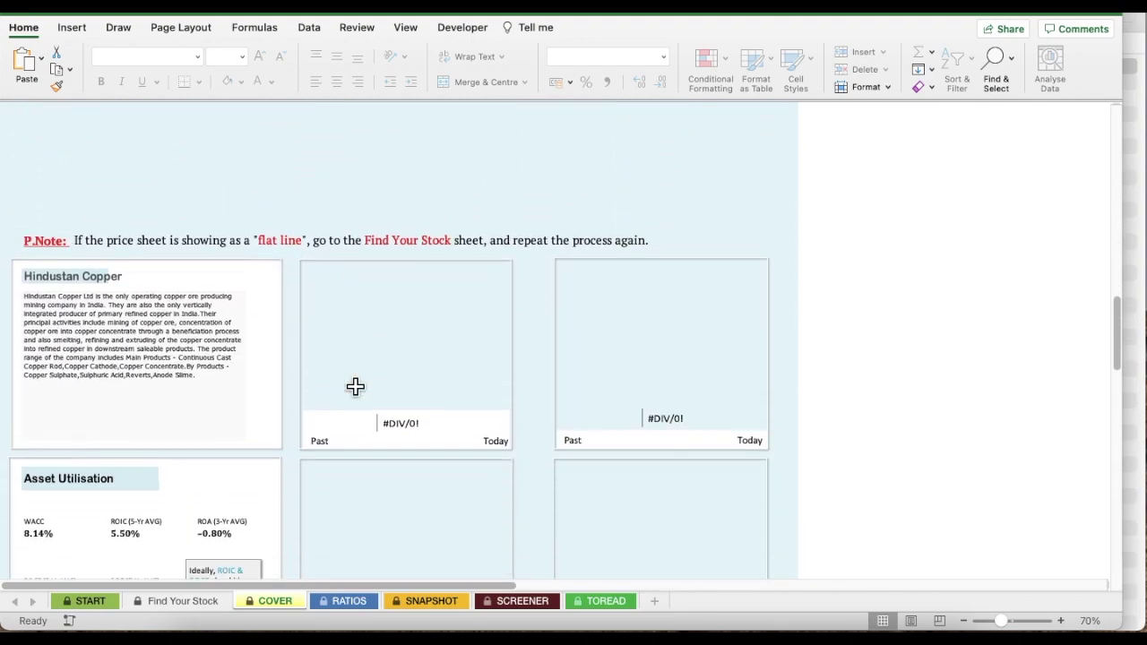
scroll(356, 386, "down", 2)
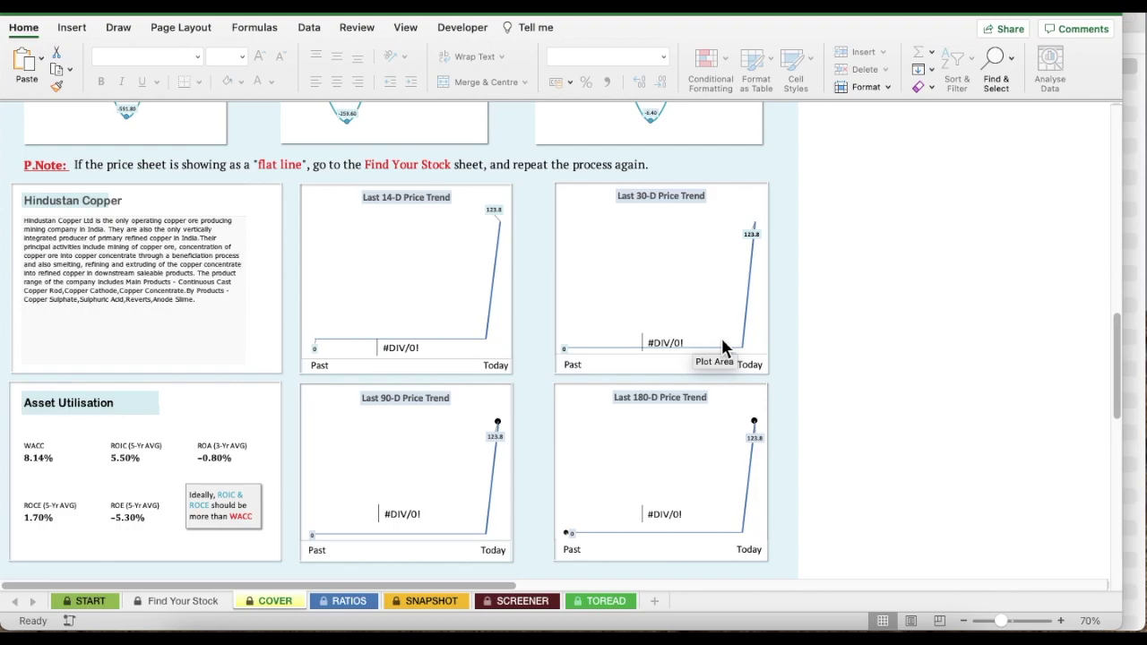
scroll(451, 341, "up", 1)
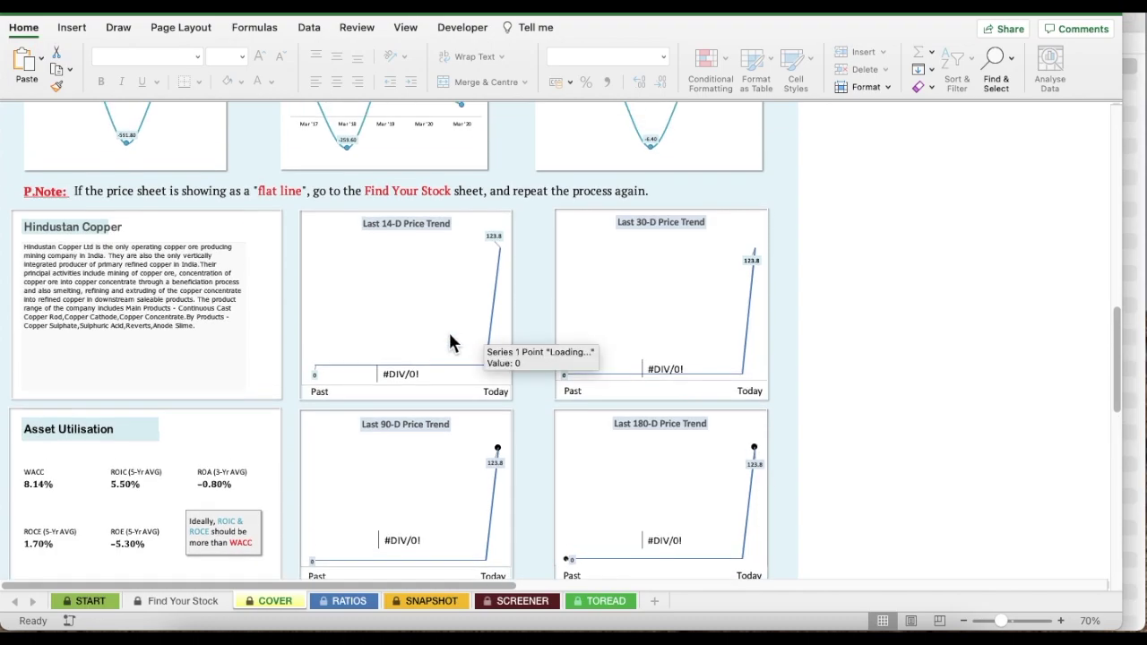
On Find Your Stock, search 'hindustan C', select Hindustan Copper and analyse it to re-fetch data.
left_click(176, 606)
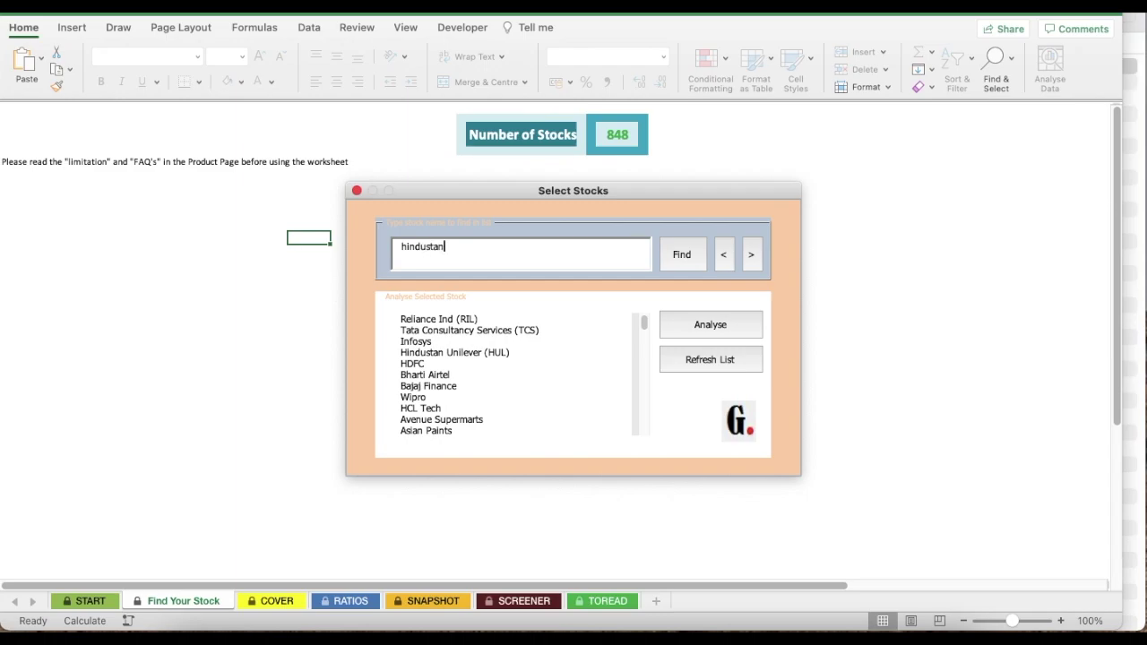
left_click(691, 253)
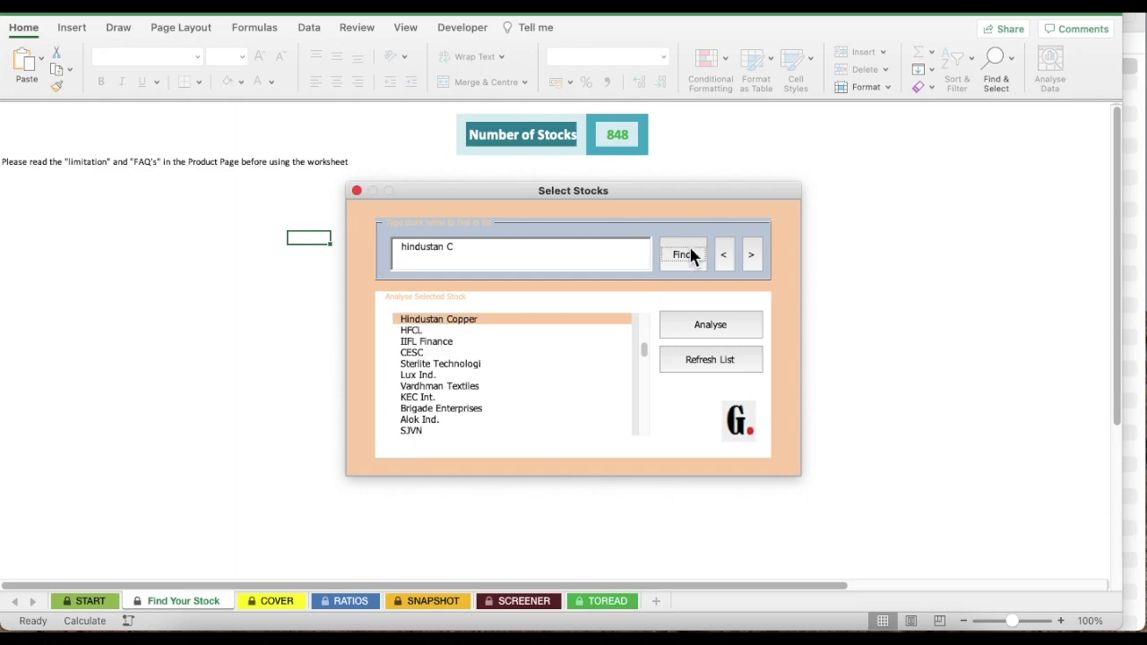
left_click(472, 321)
left_click(698, 326)
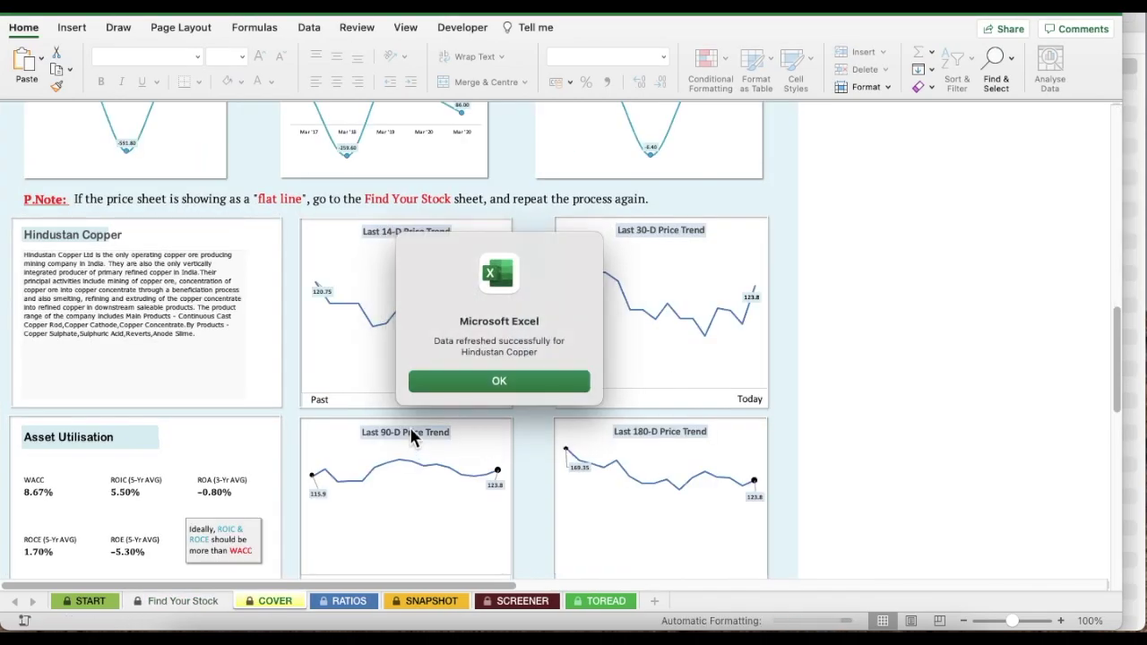
Dismiss the refresh message and review the updated dashboard: ₹58.0 fair price, 43.7% overall score.
left_click(504, 383)
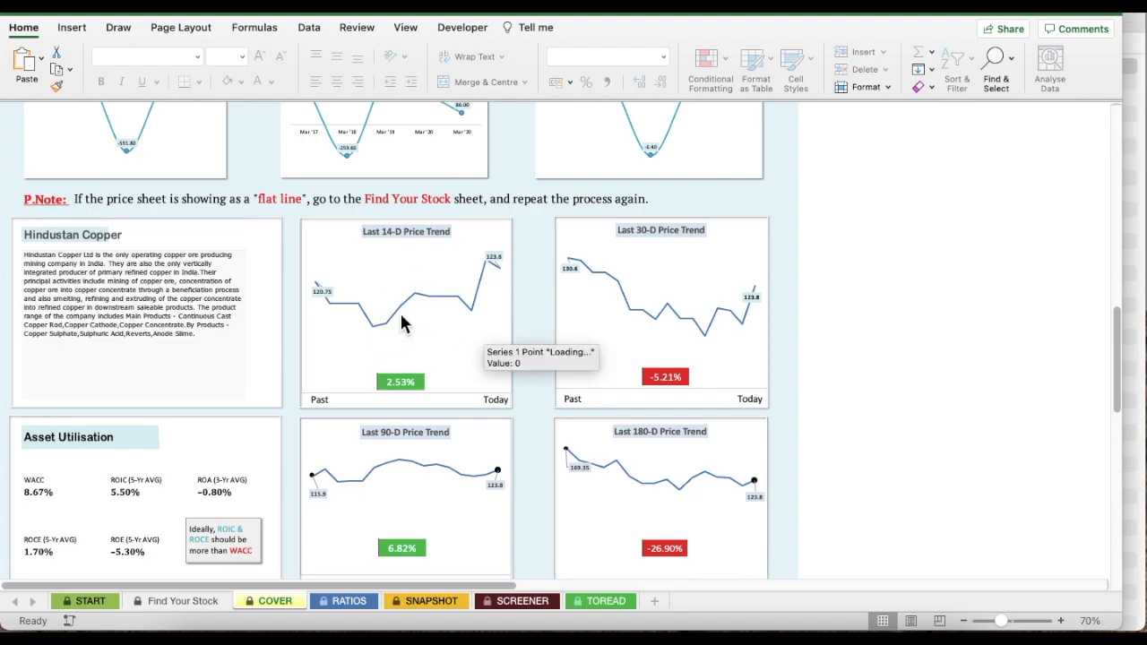
scroll(401, 317, "down", 5)
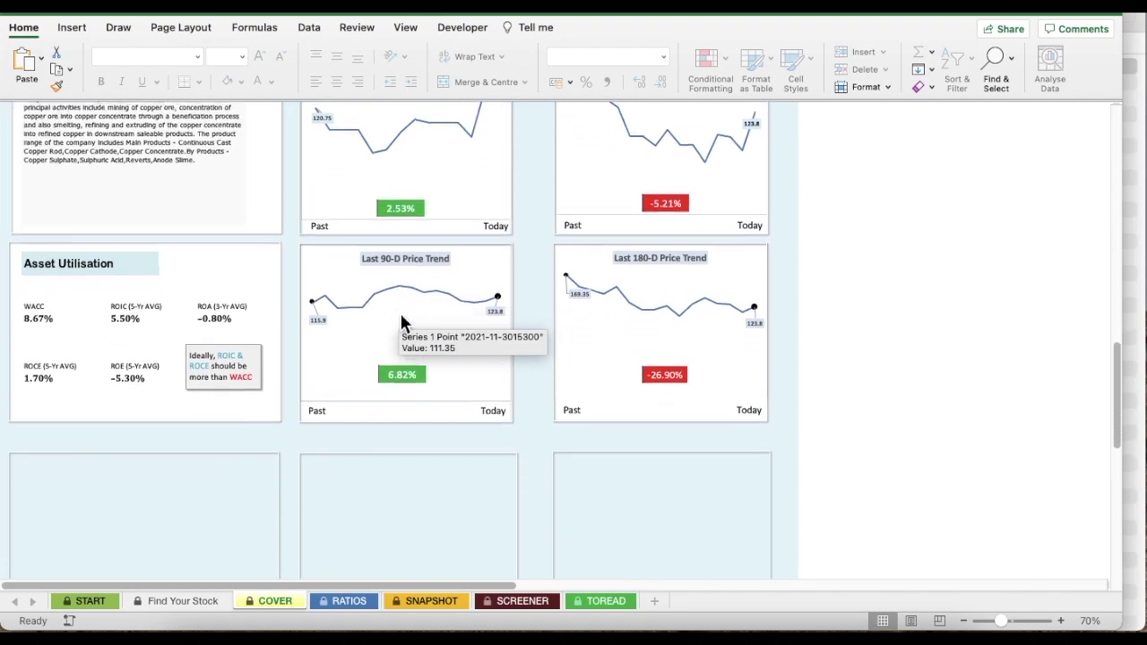
scroll(401, 323, "down", 3)
key("ctrl+Home")
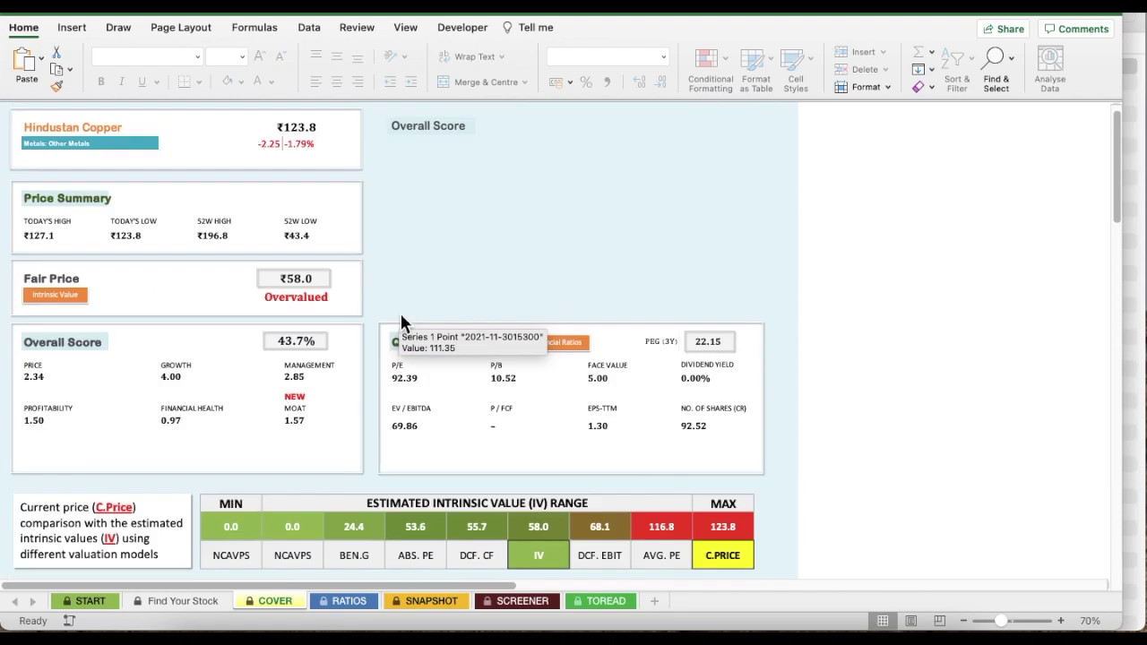
scroll(401, 322, "up", 2)
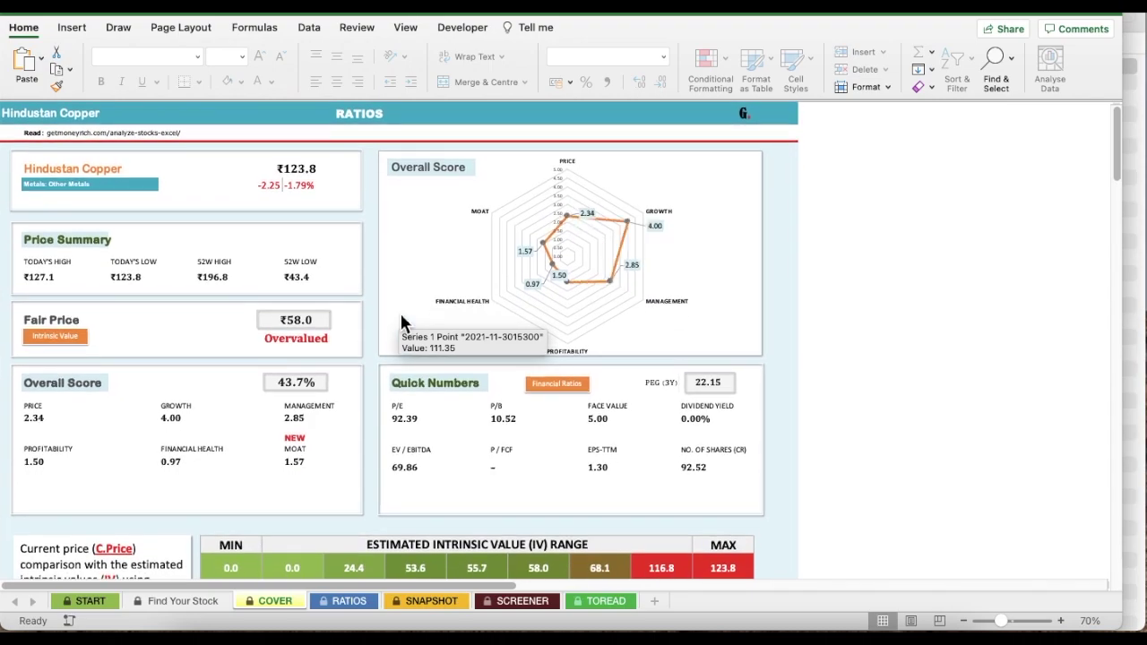
Go via the START sheet to Hindustan Copper's COVER sheet summary.
left_click(84, 608)
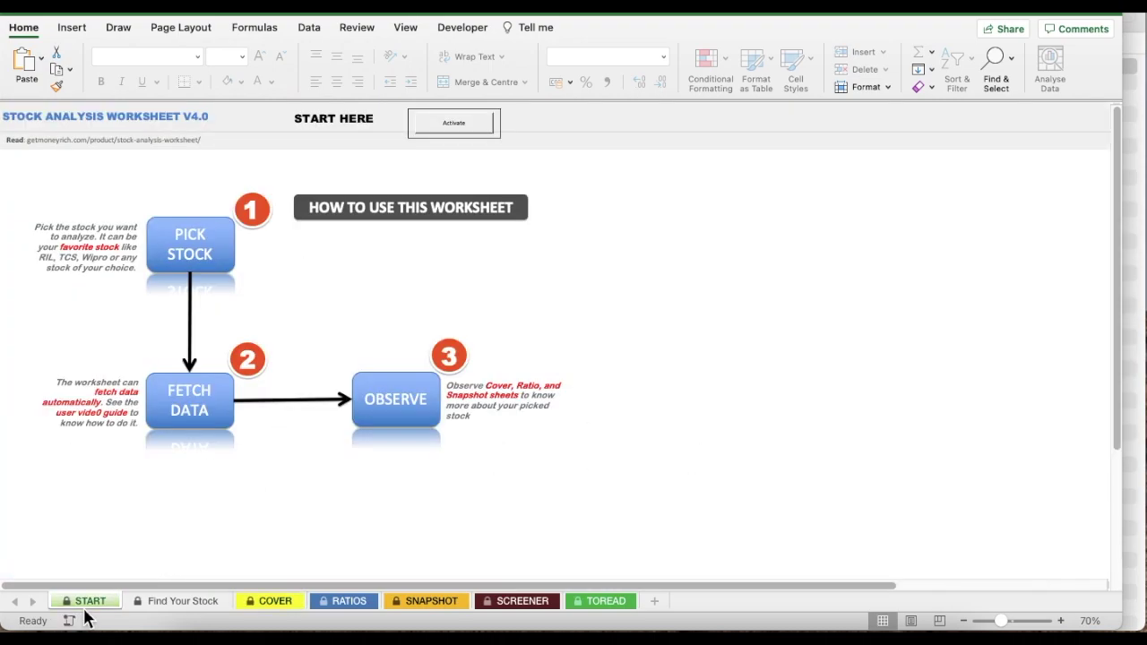
left_click(285, 604)
scroll(328, 394, "down", 8)
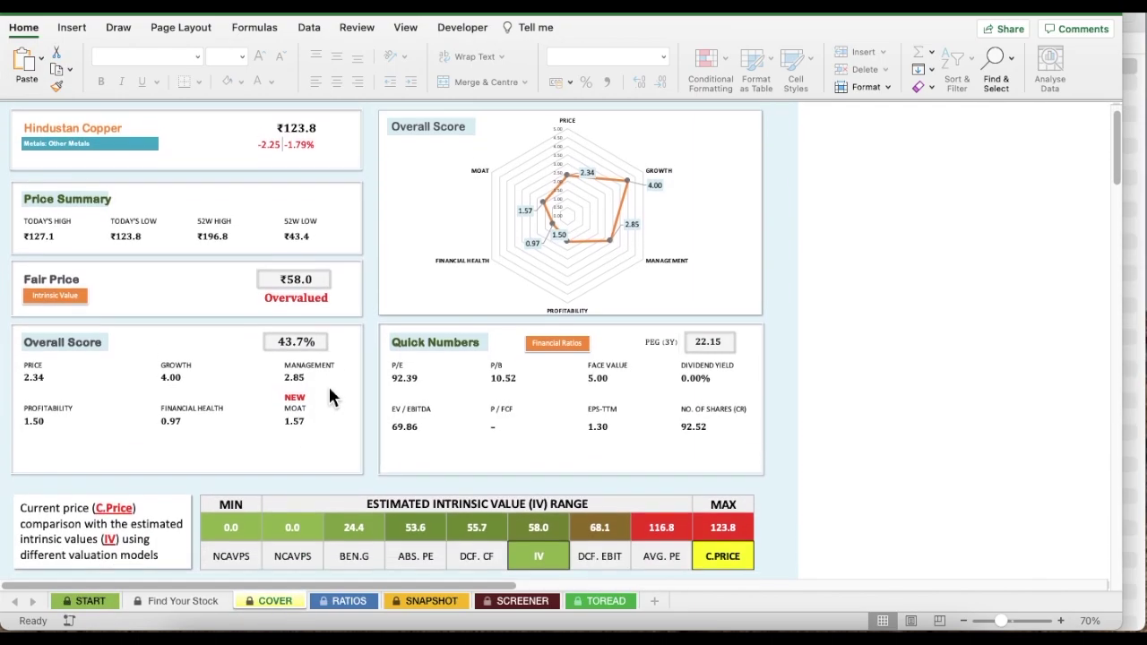
scroll(329, 395, "down", 10)
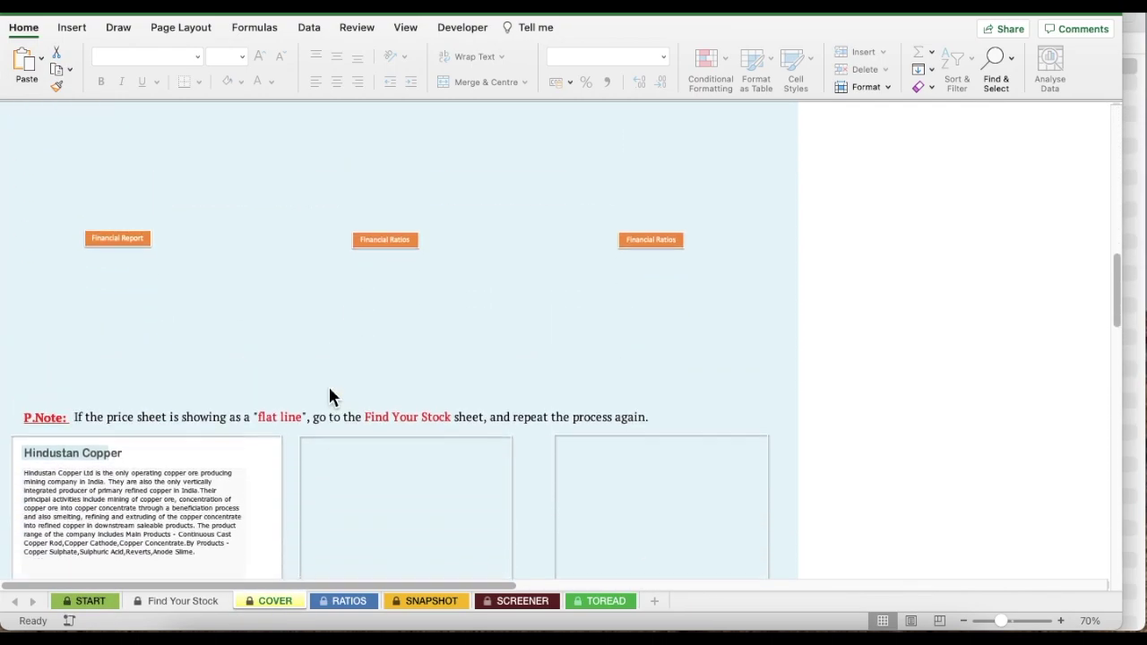
scroll(329, 396, "up", 20)
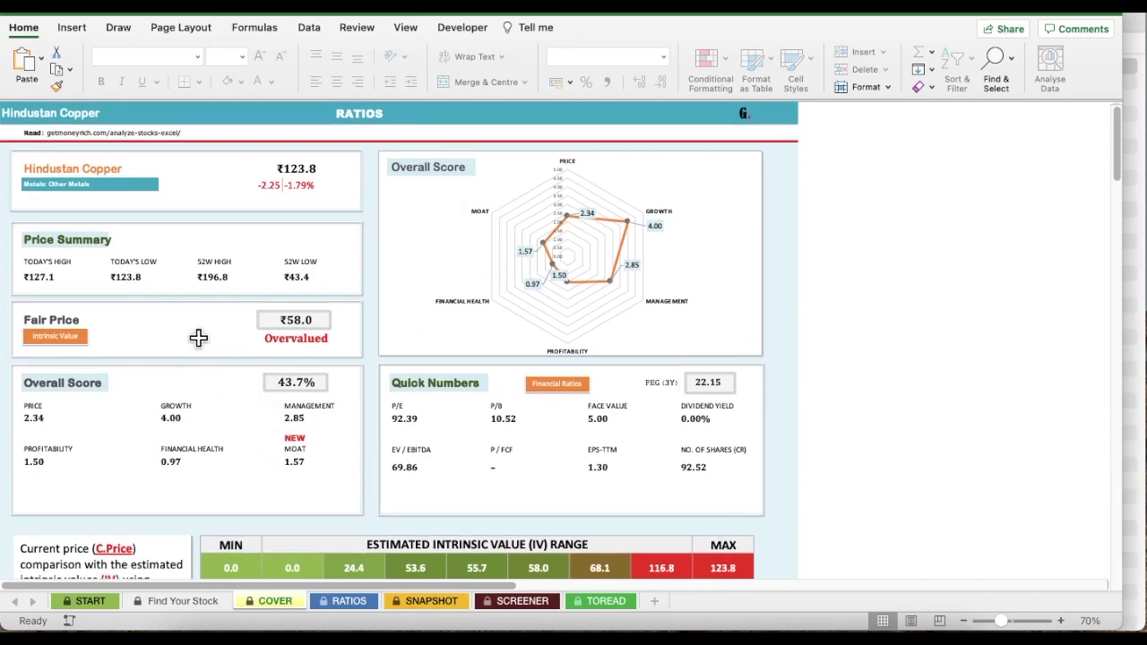
scroll(242, 337, "down", 5)
scroll(242, 336, "down", 10)
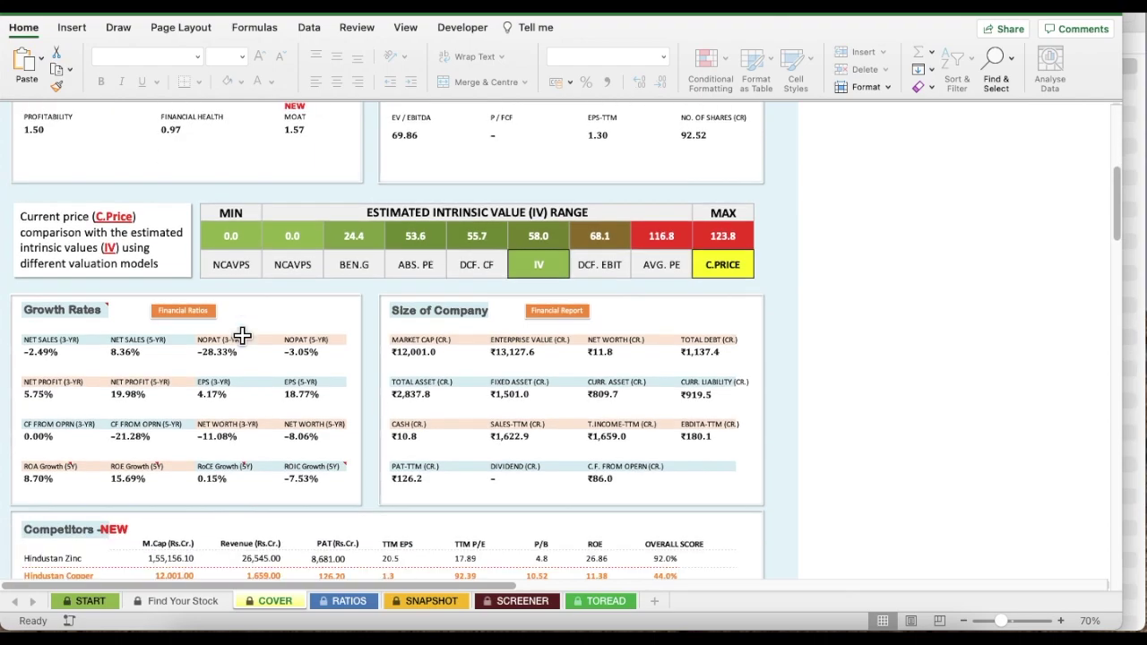
scroll(242, 336, "up", 2)
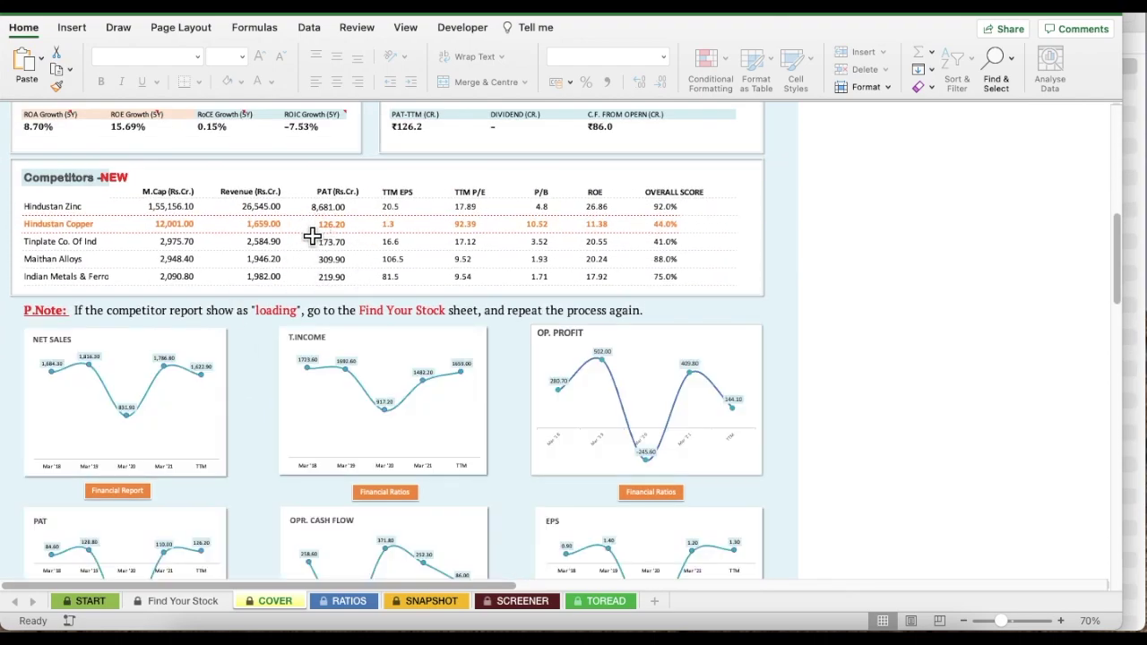
scroll(311, 235, "down", 3)
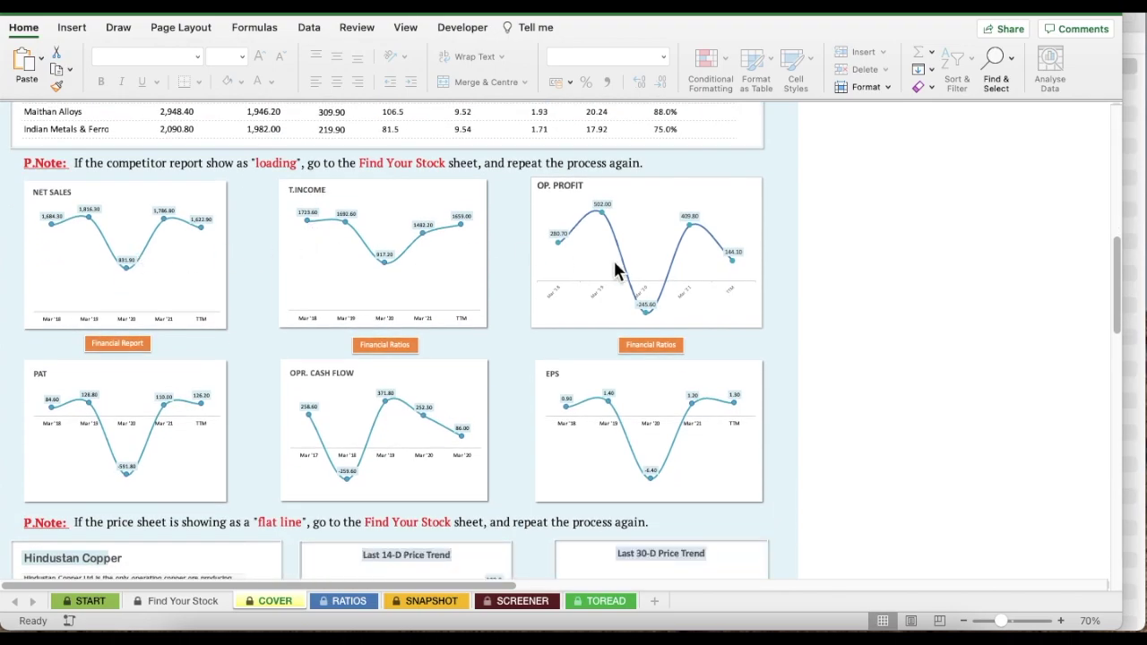
scroll(691, 308, "down", 1)
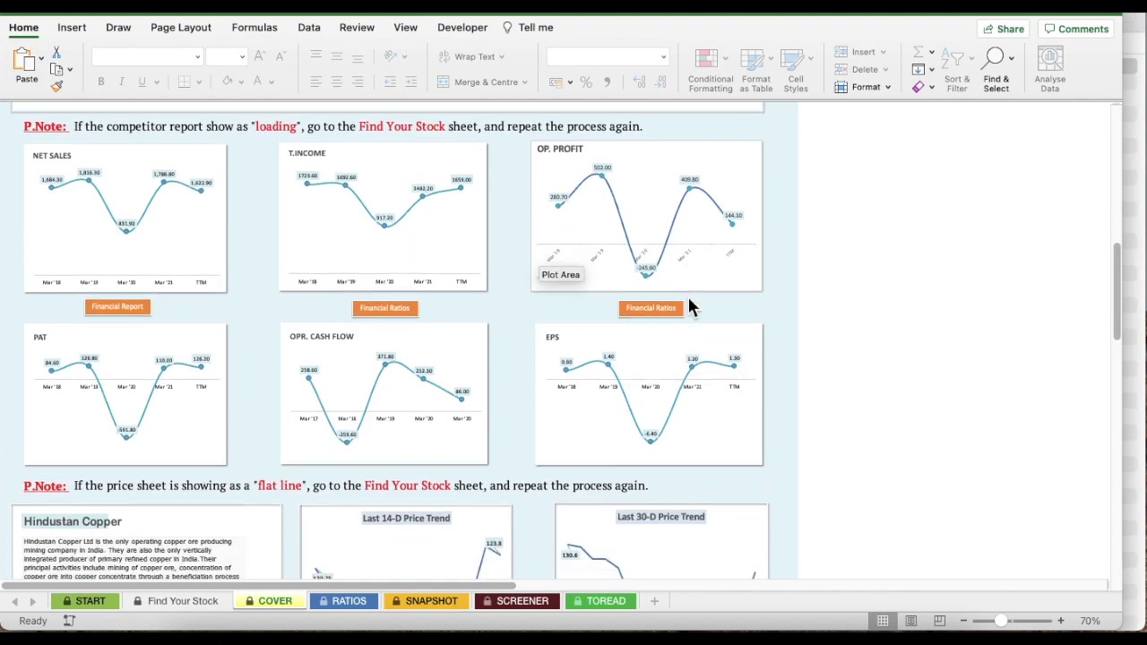
scroll(690, 308, "down", 8)
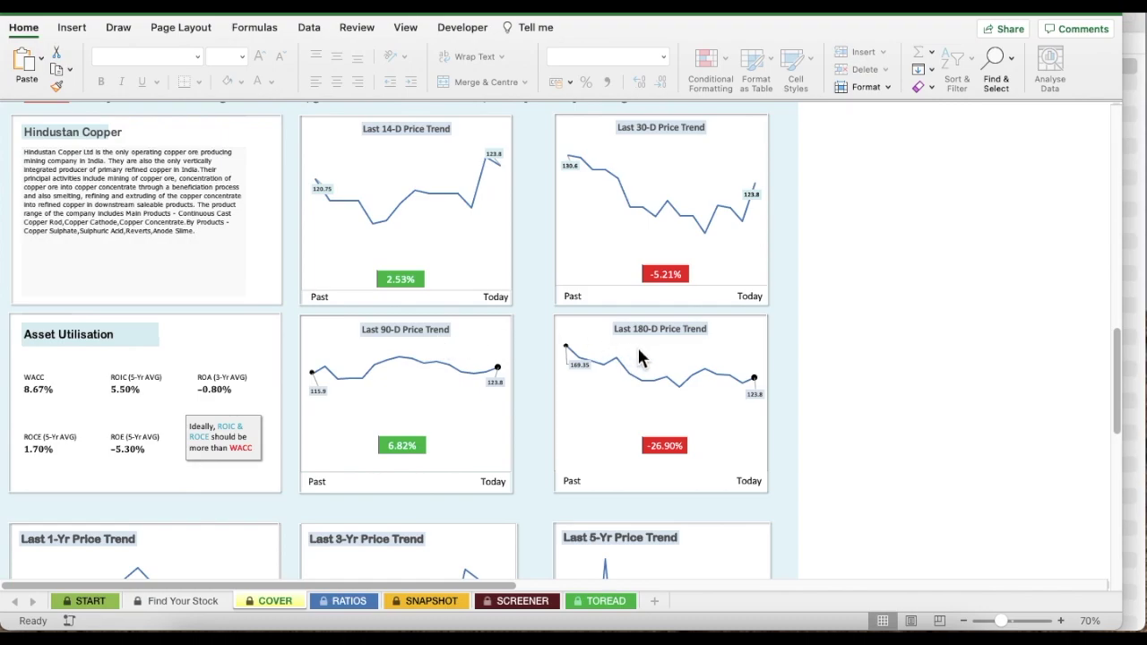
scroll(638, 357, "down", 2)
scroll(638, 357, "down", 3)
scroll(635, 358, "down", 4)
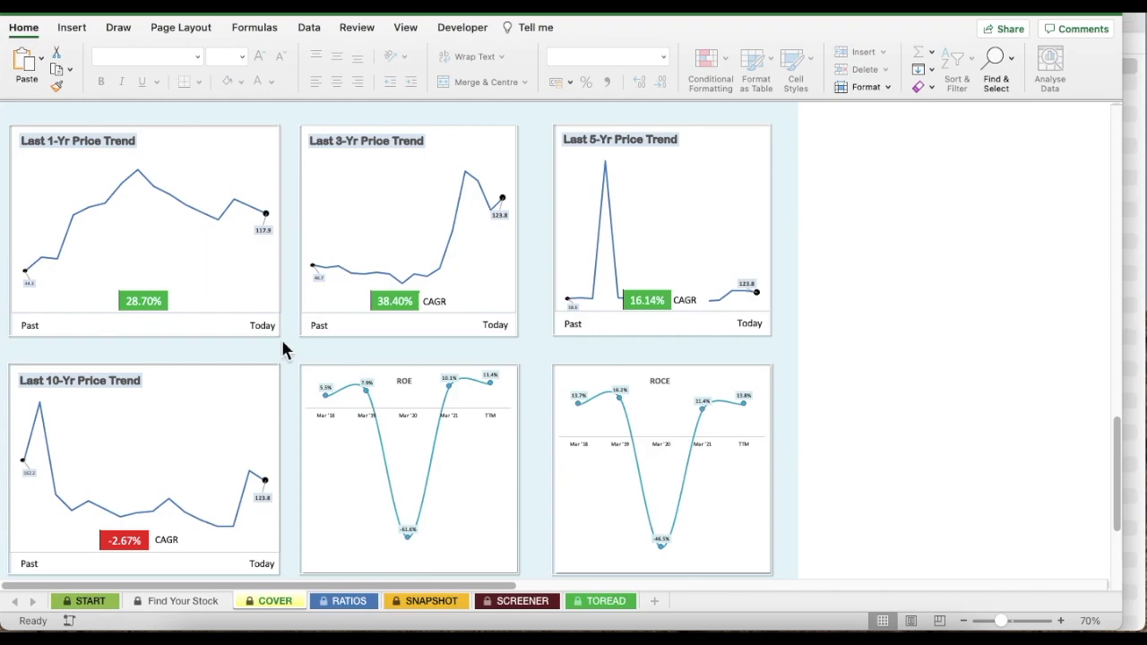
scroll(223, 434, "up", 1)
scroll(223, 433, "down", 4)
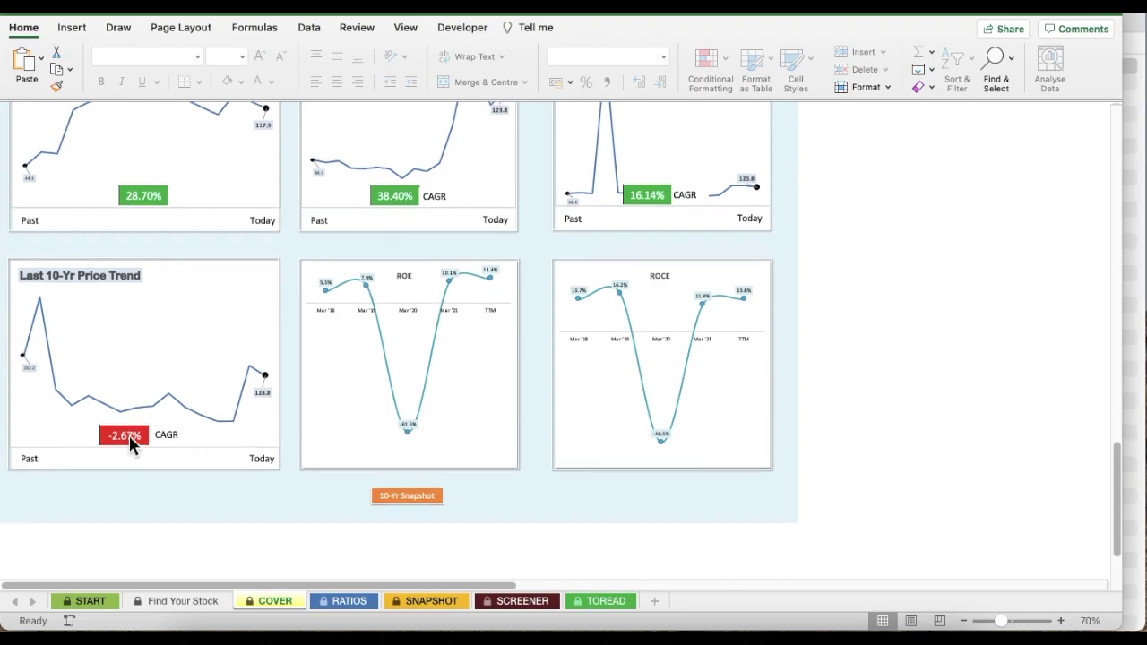
scroll(129, 436, "up", 6)
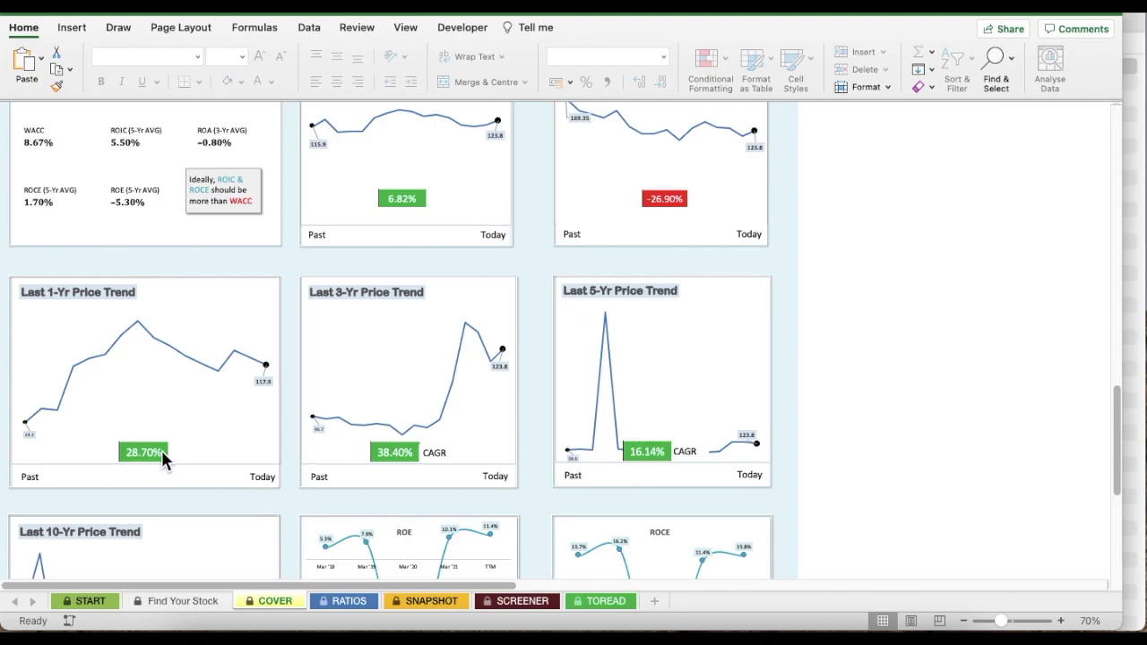
scroll(228, 422, "up", 3)
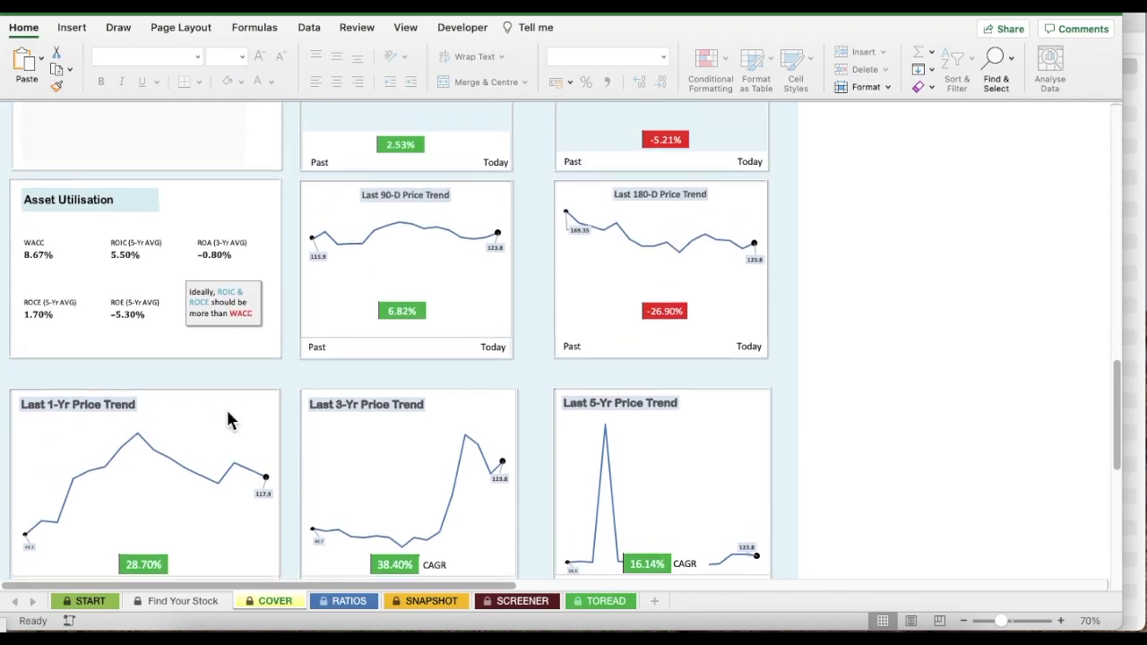
scroll(228, 417, "up", 9)
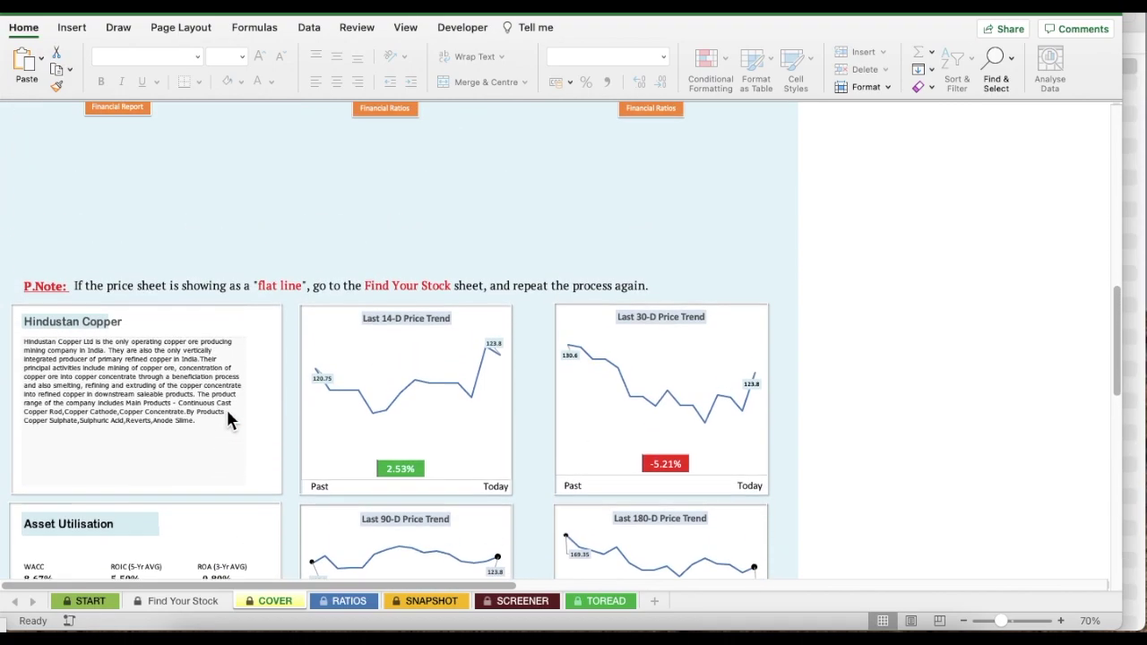
scroll(228, 418, "up", 15)
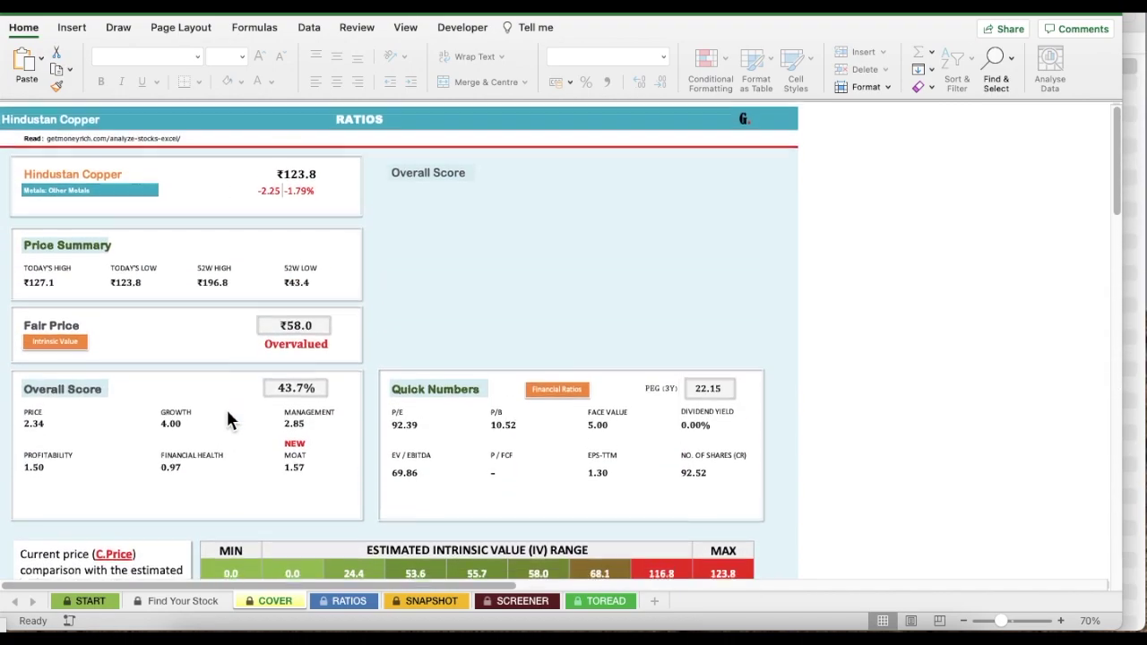
left_click(356, 602)
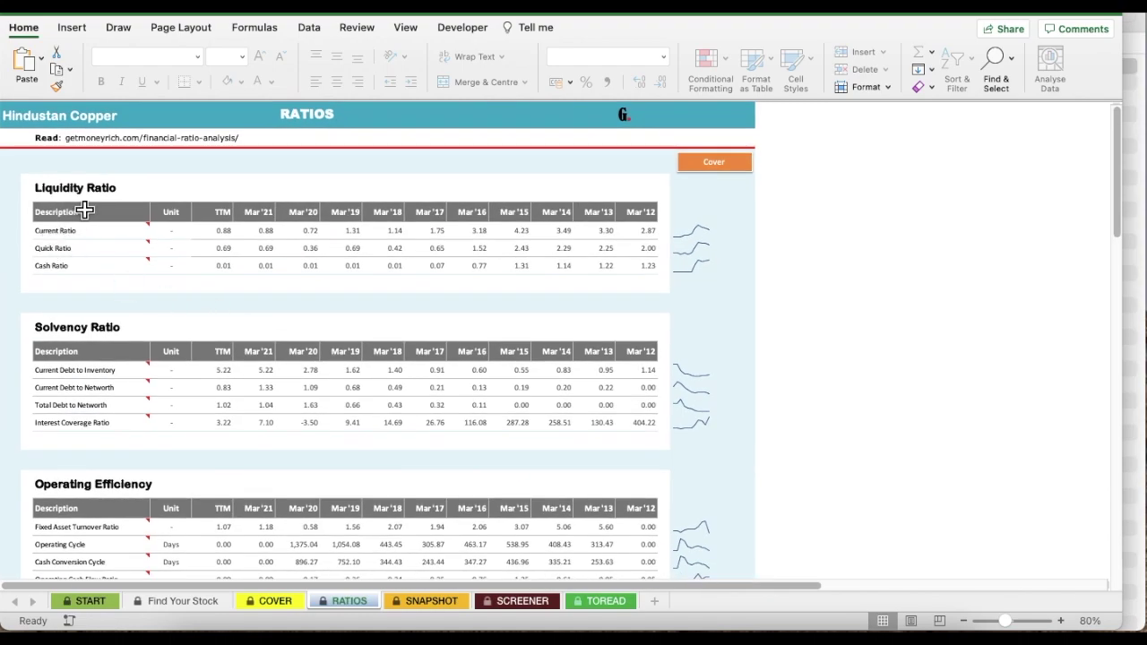
Review the liquidity, solvency and operating efficiency ratio tables, then move to the SNAPSHOT sheet.
scroll(91, 337, "down", 5)
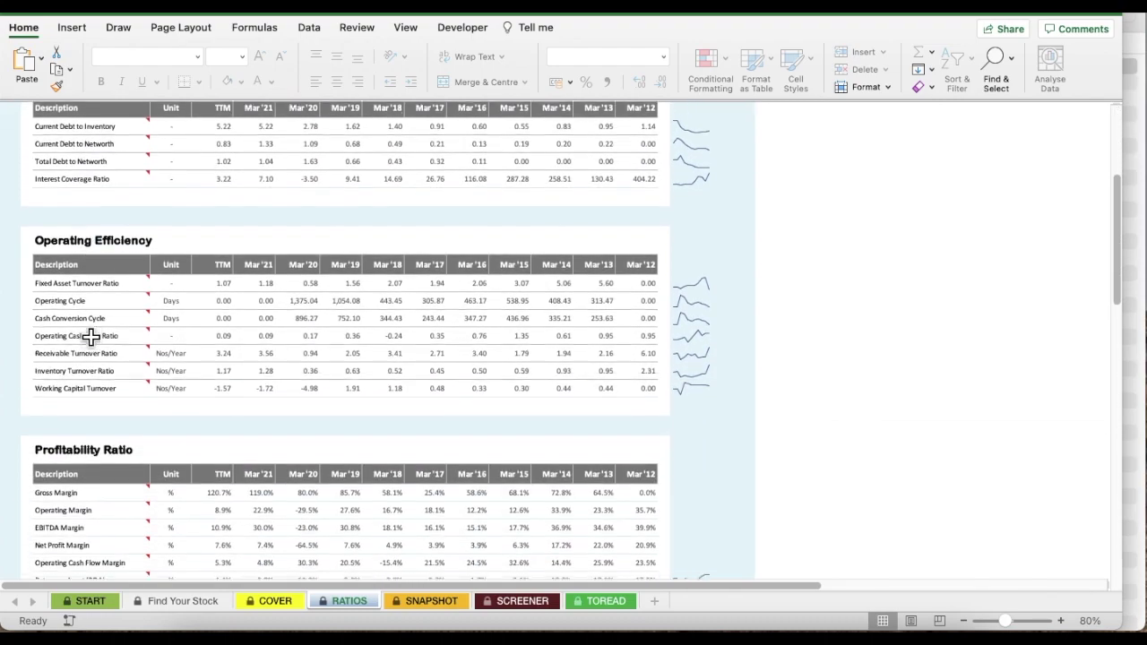
scroll(98, 326, "down", 4)
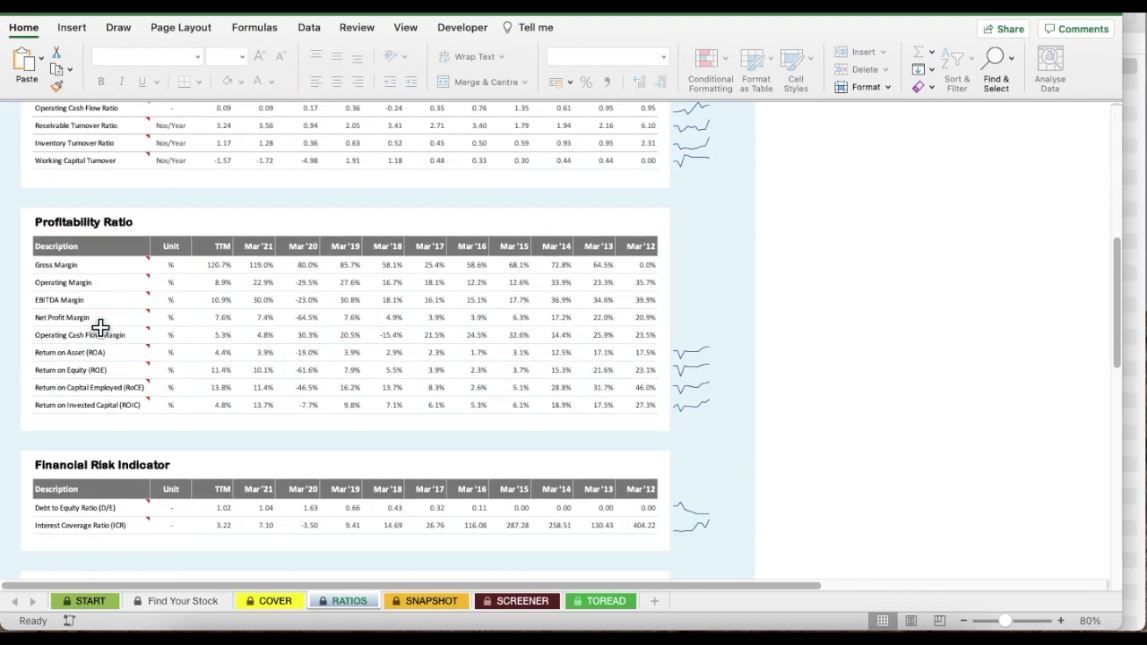
scroll(108, 372, "down", 3)
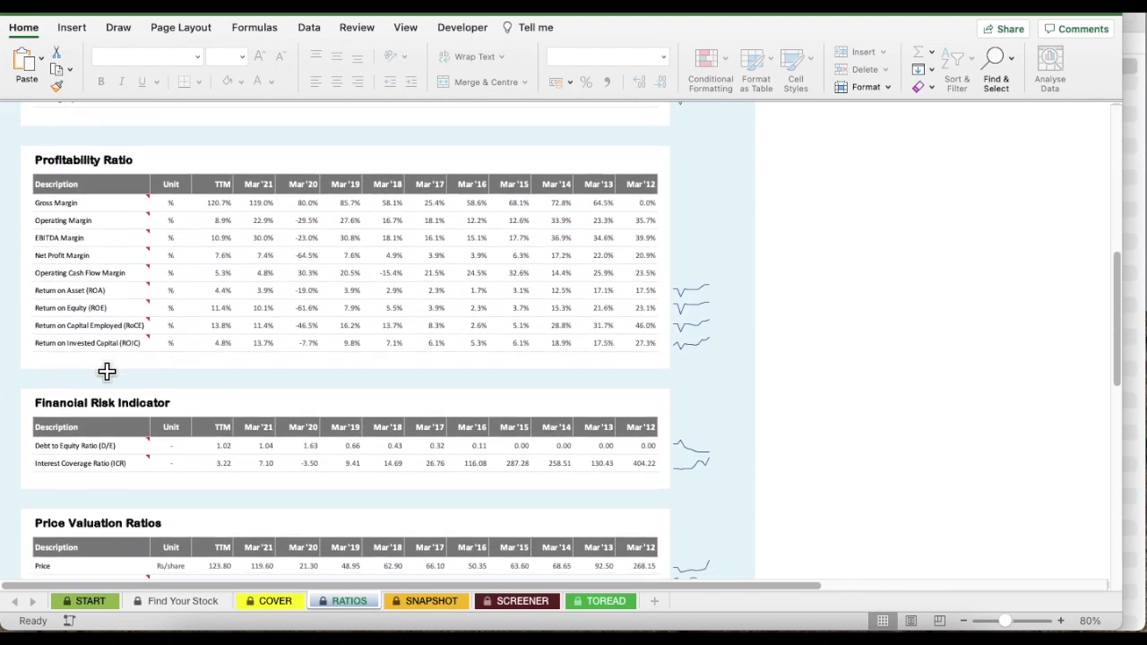
scroll(114, 419, "down", 2)
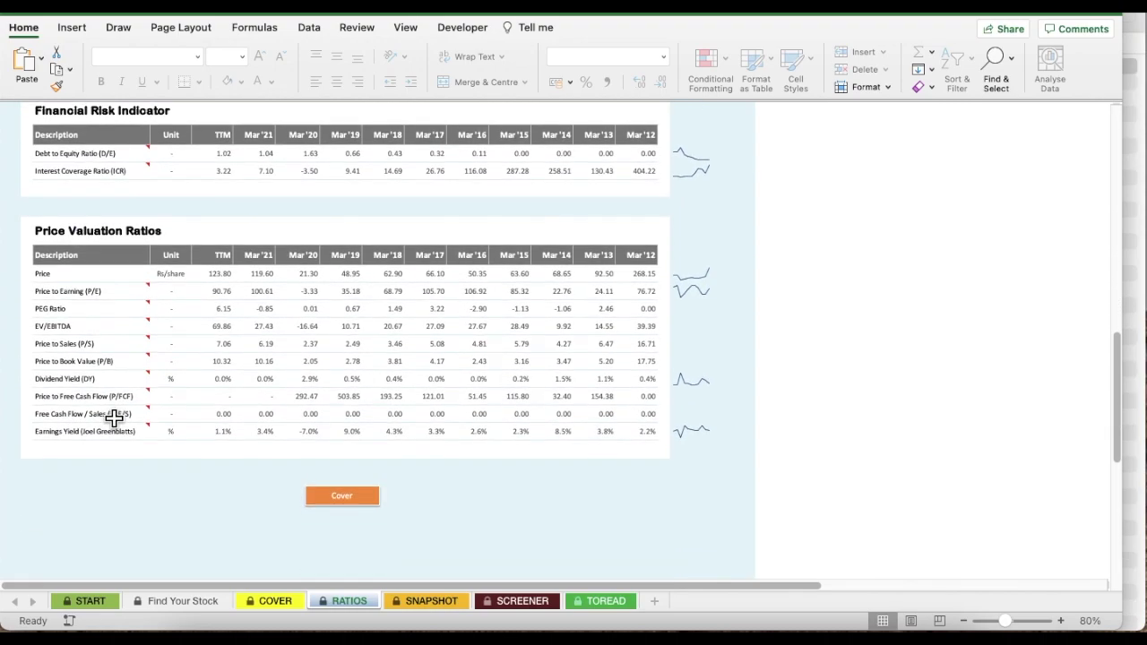
scroll(114, 418, "up", 10)
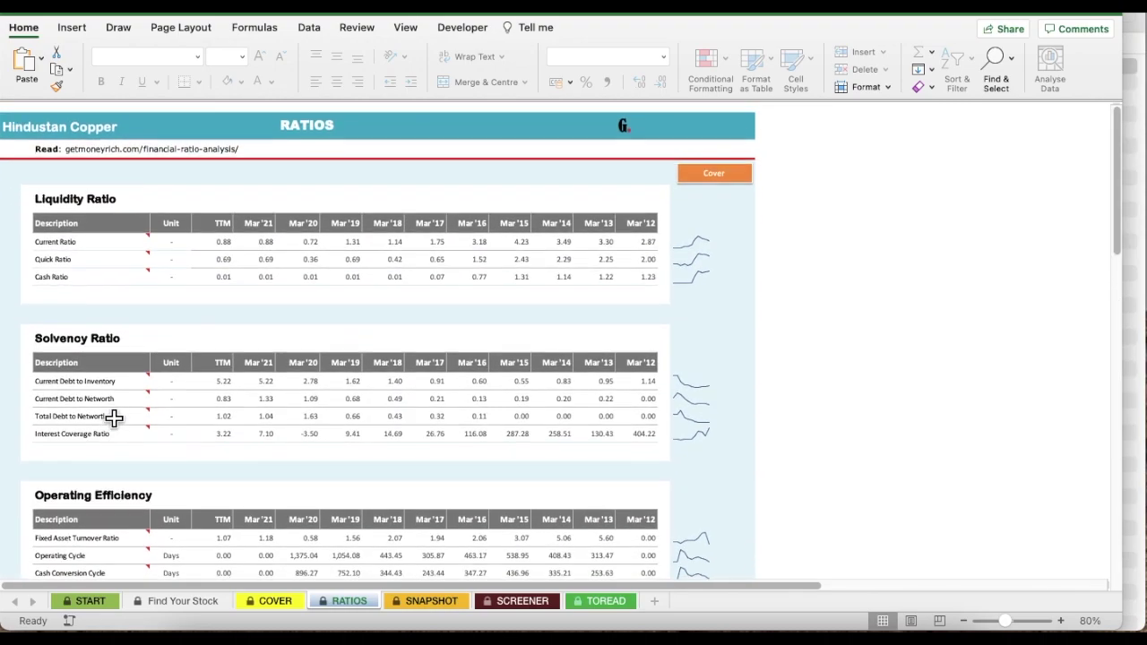
mouse_move(114, 418)
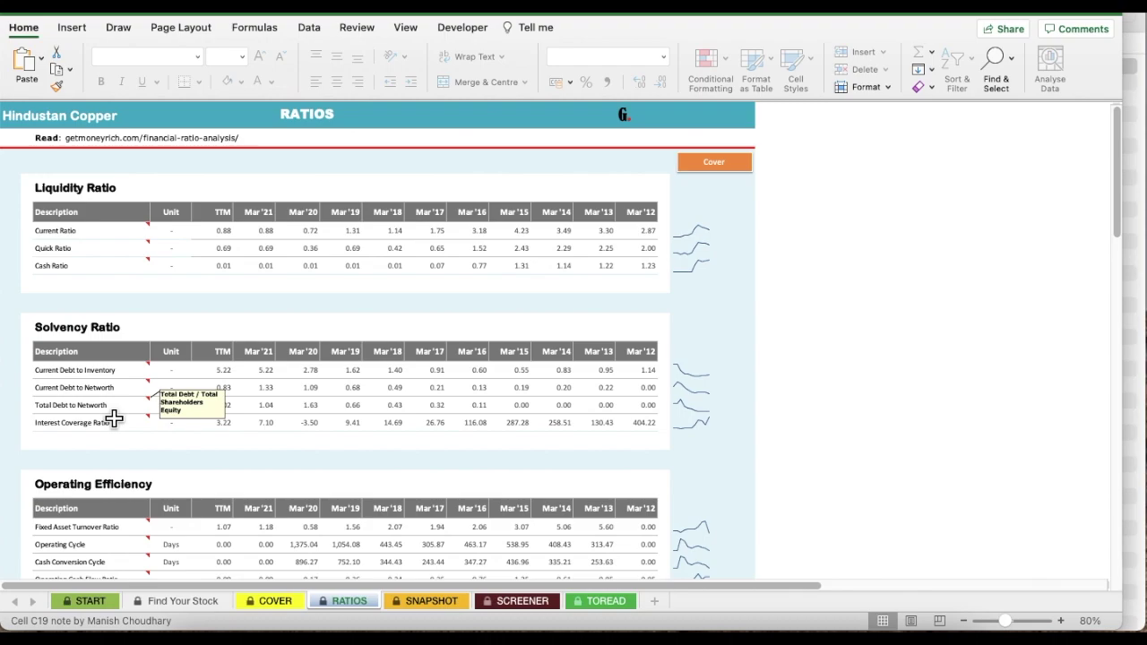
left_click(434, 608)
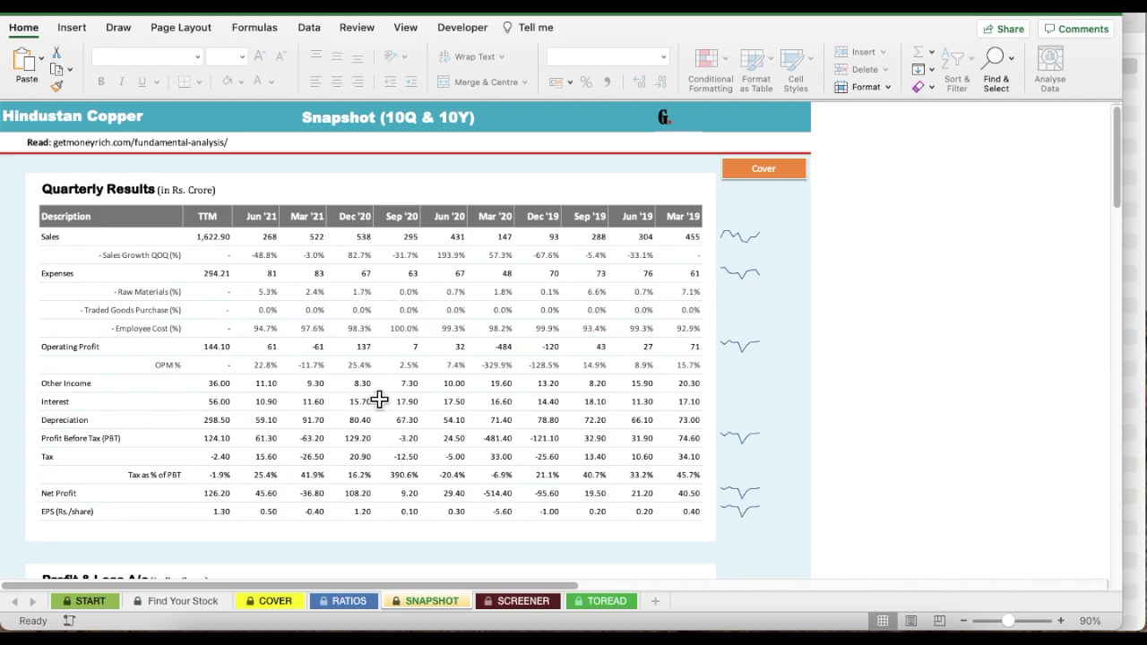
Scroll through Hindustan Copper's quarterly results, P&L, balance sheet and cash flow tables.
scroll(384, 365, "down", 10)
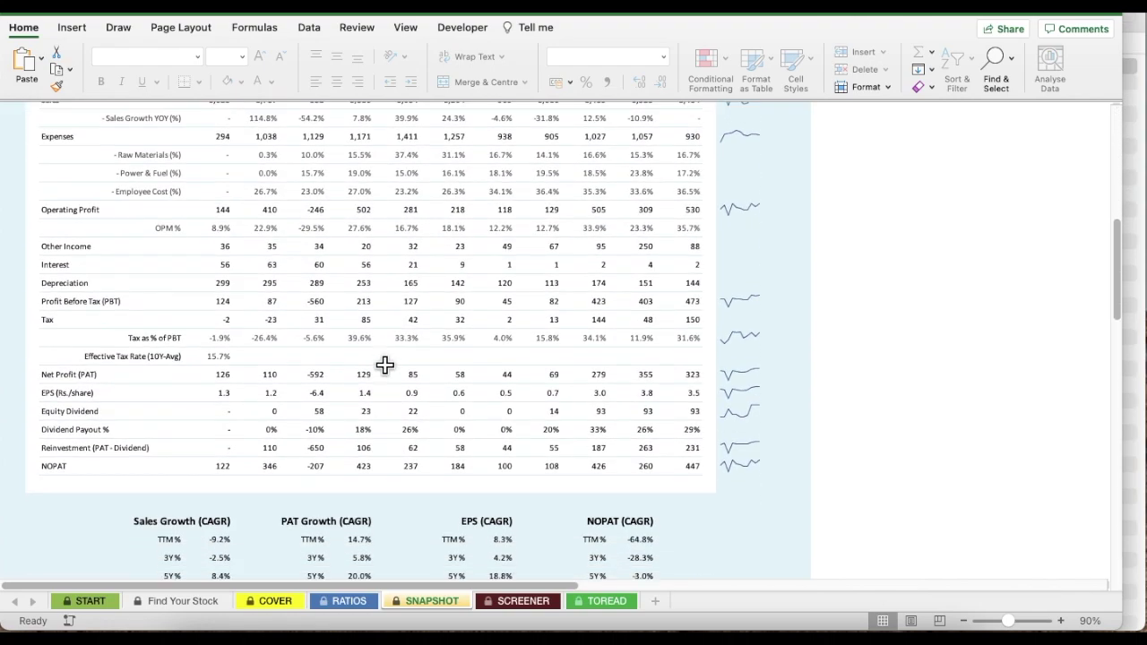
scroll(385, 364, "up", 3)
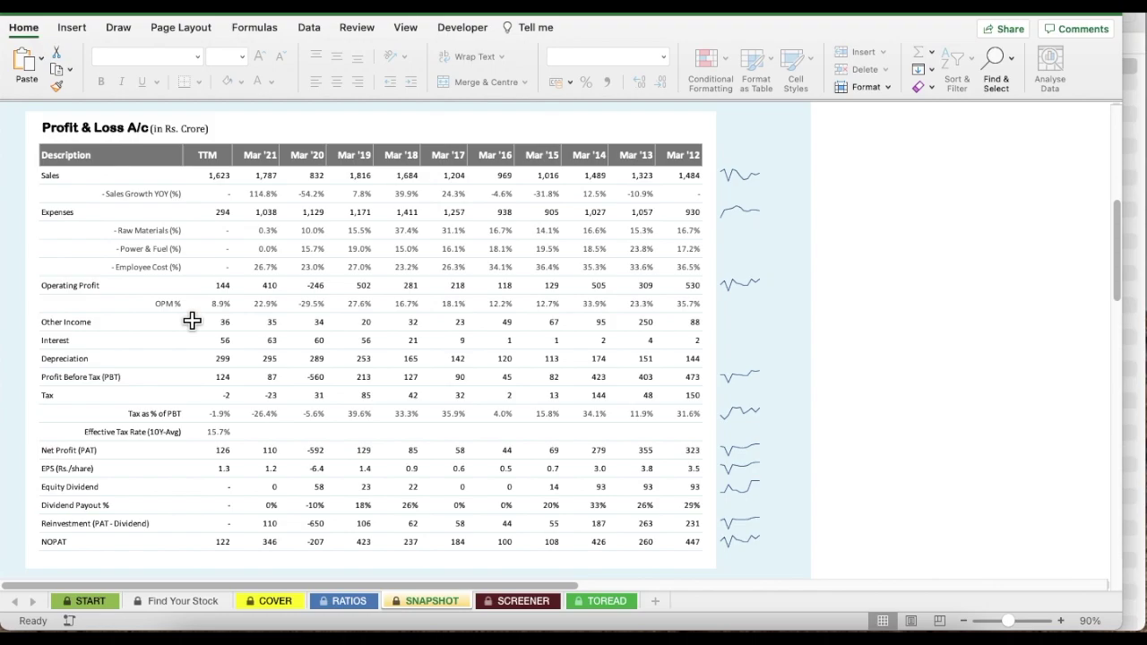
scroll(192, 321, "down", 15)
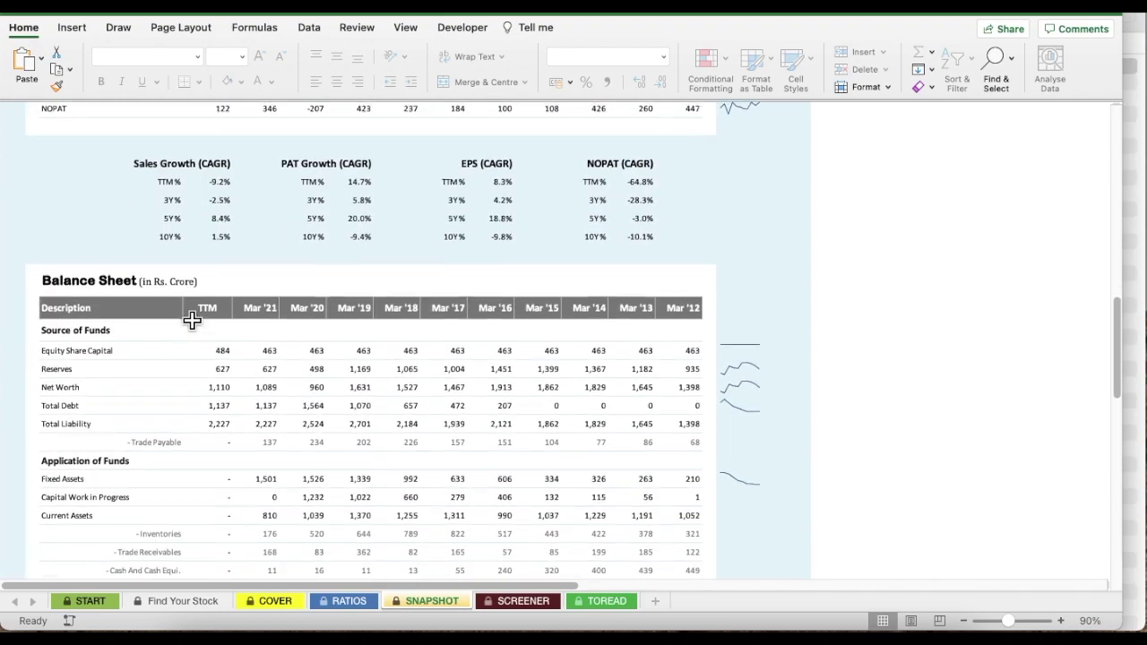
scroll(170, 326, "down", 15)
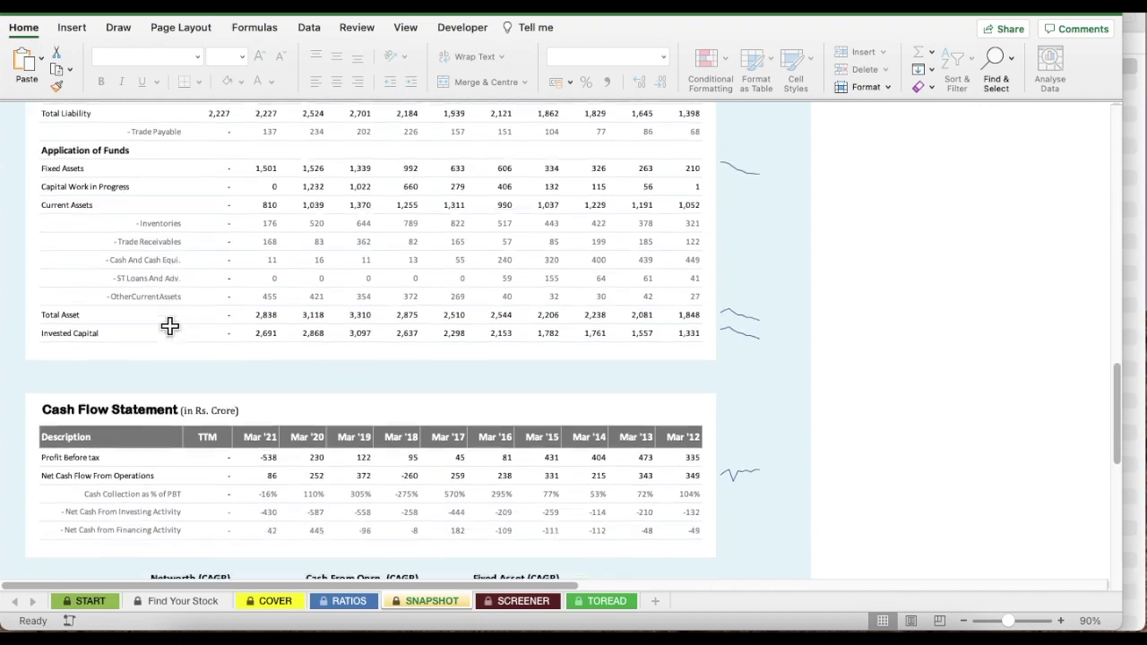
scroll(160, 242, "up", 10)
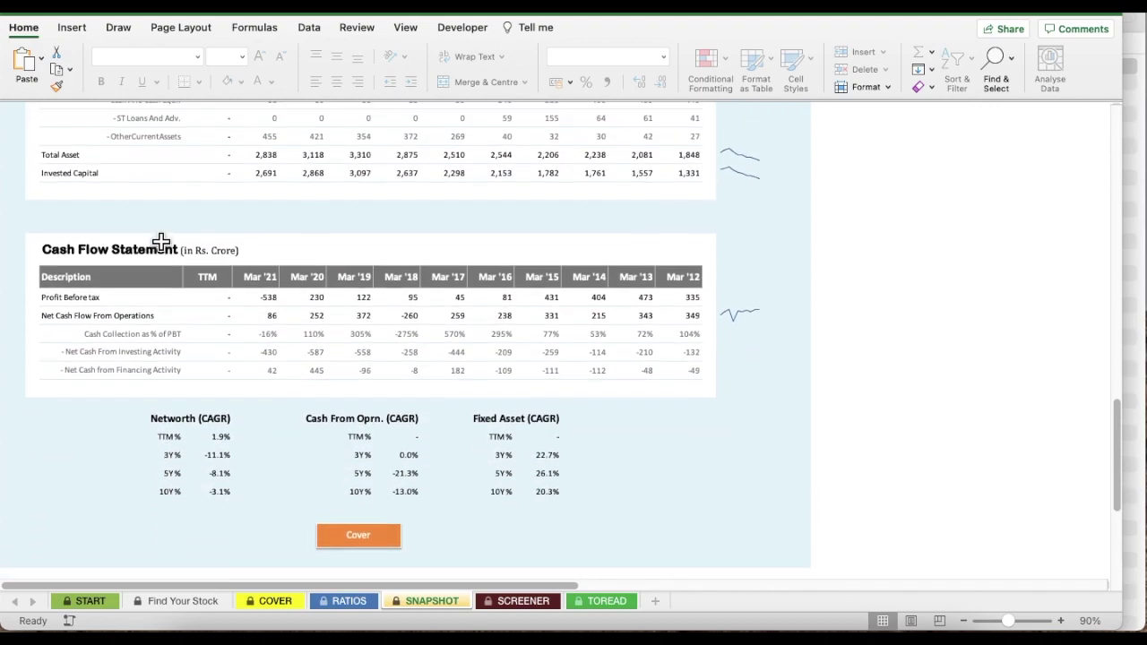
scroll(161, 240, "up", 10)
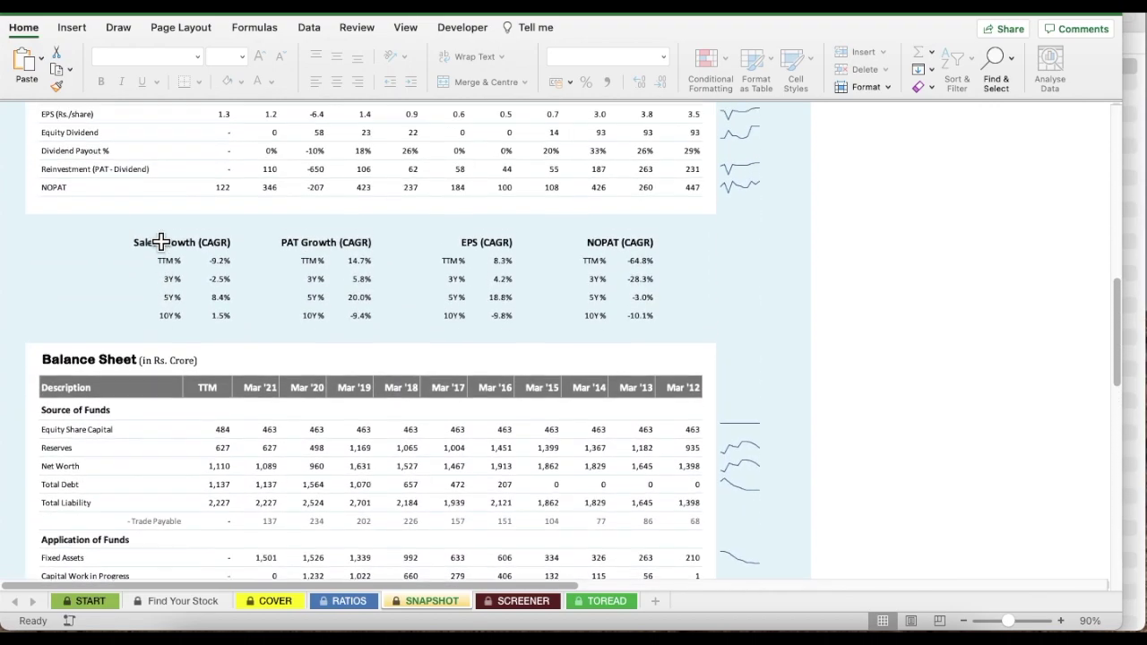
scroll(160, 240, "up", 2)
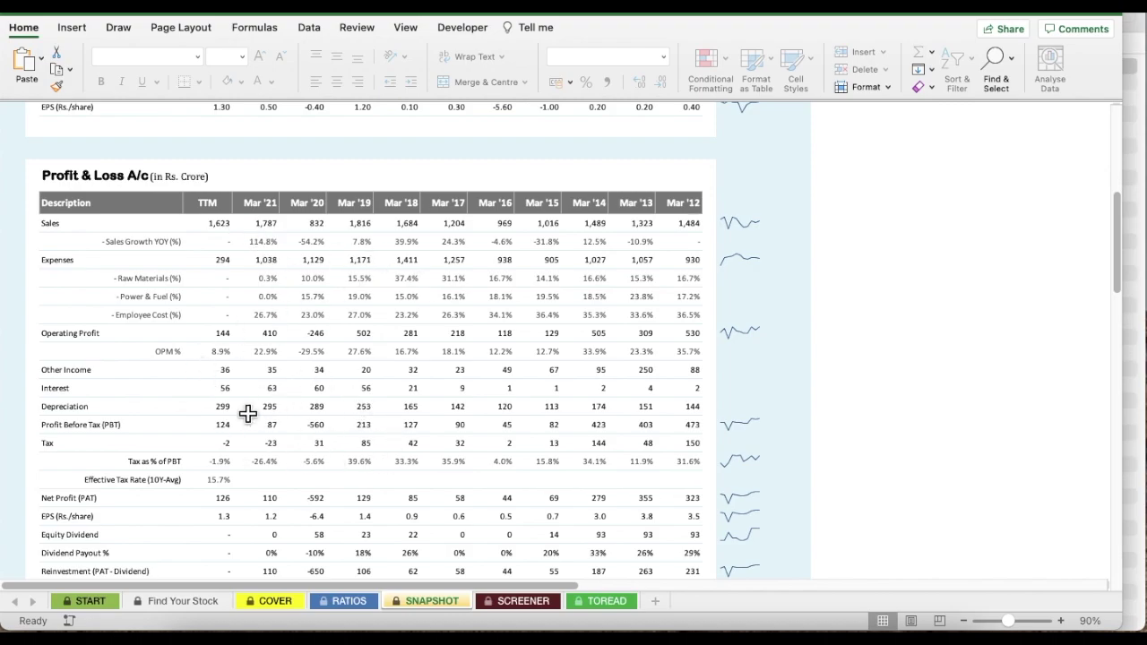
scroll(370, 391, "up", 10)
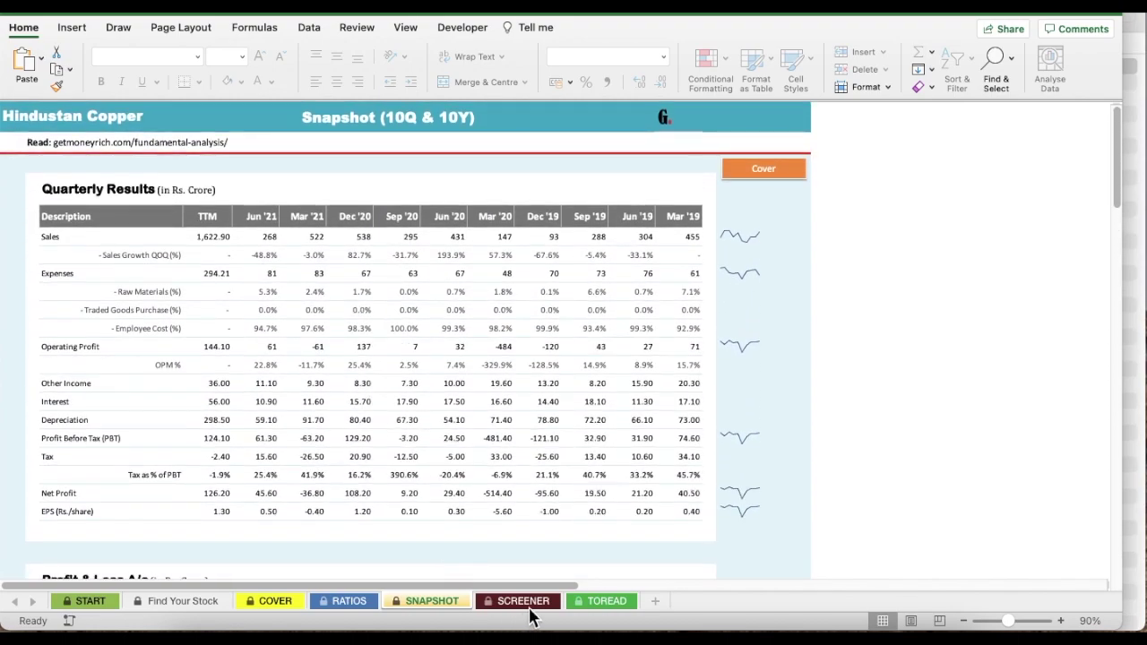
left_click(536, 615)
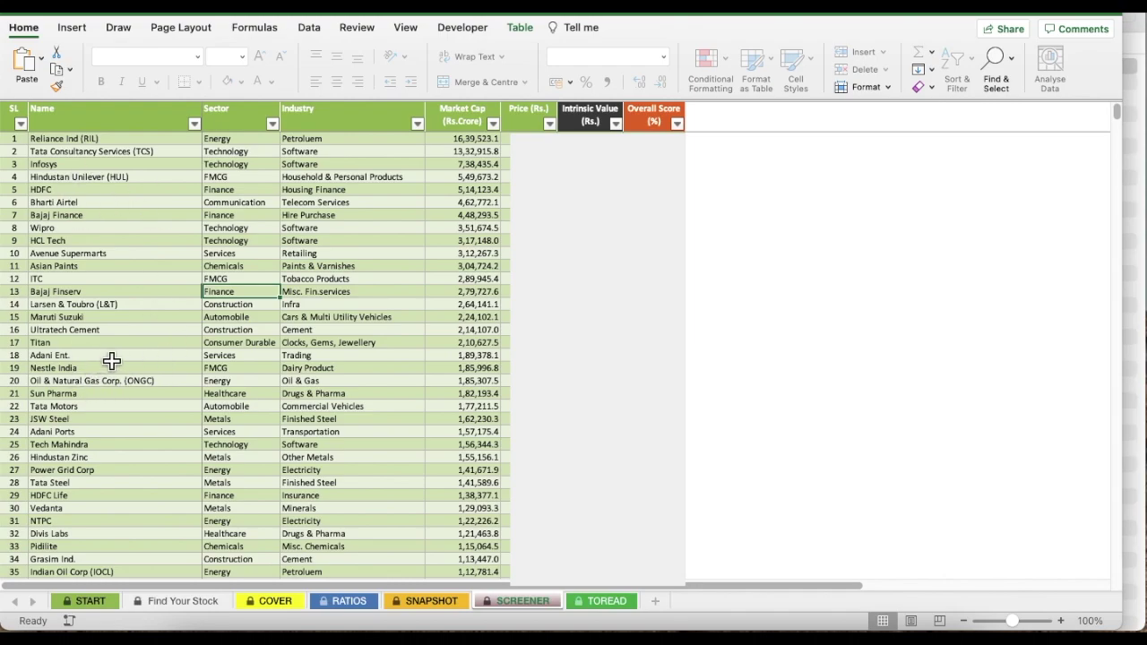
scroll(114, 380, "down", 6)
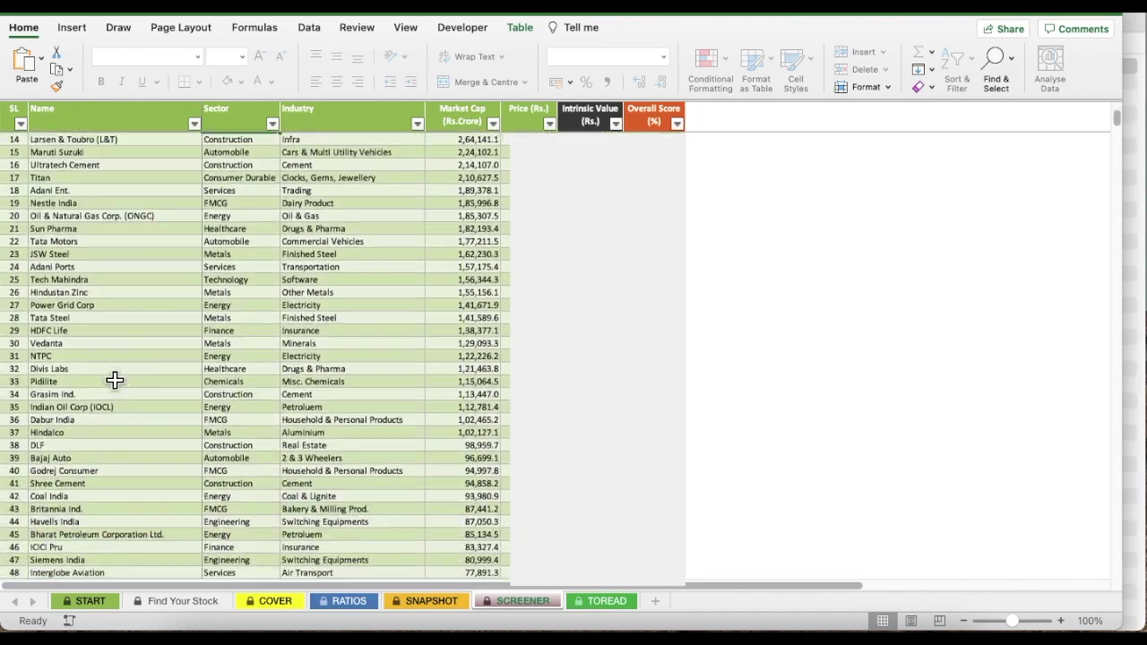
scroll(114, 380, "down", 7)
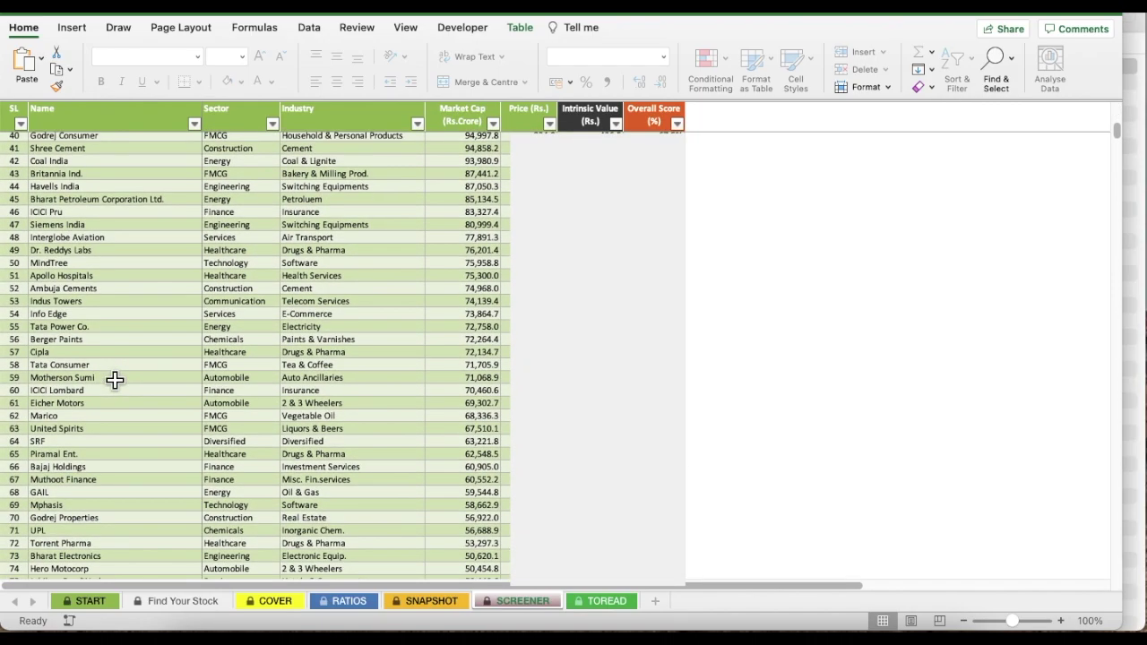
scroll(114, 380, "up", 13)
scroll(114, 380, "down", 20)
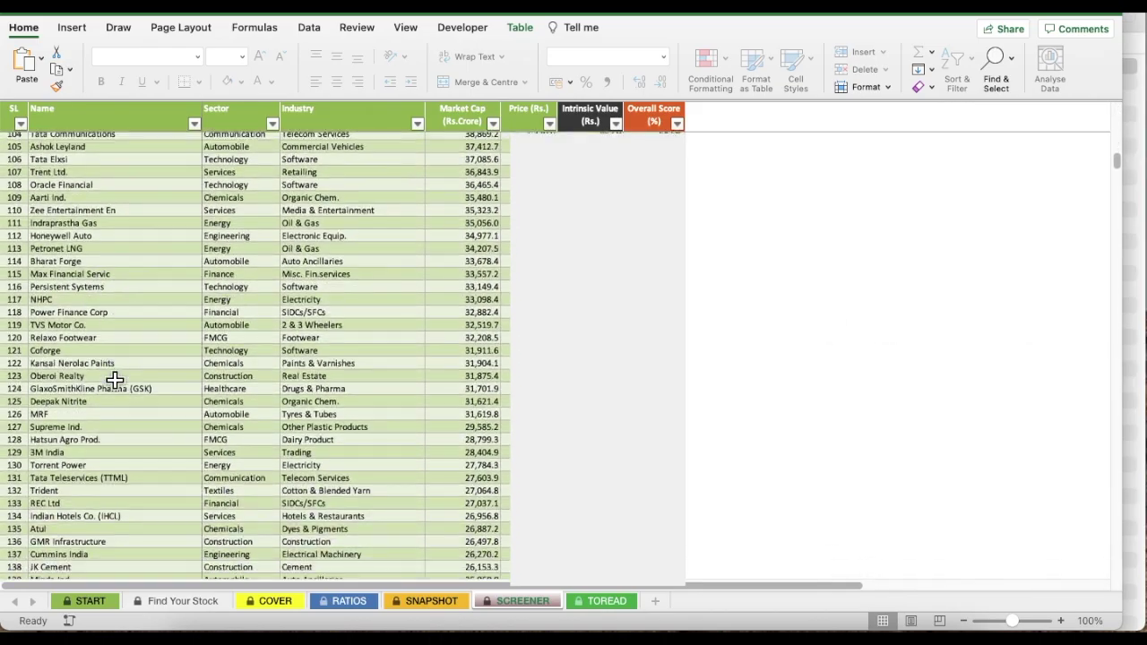
scroll(115, 380, "down", 20)
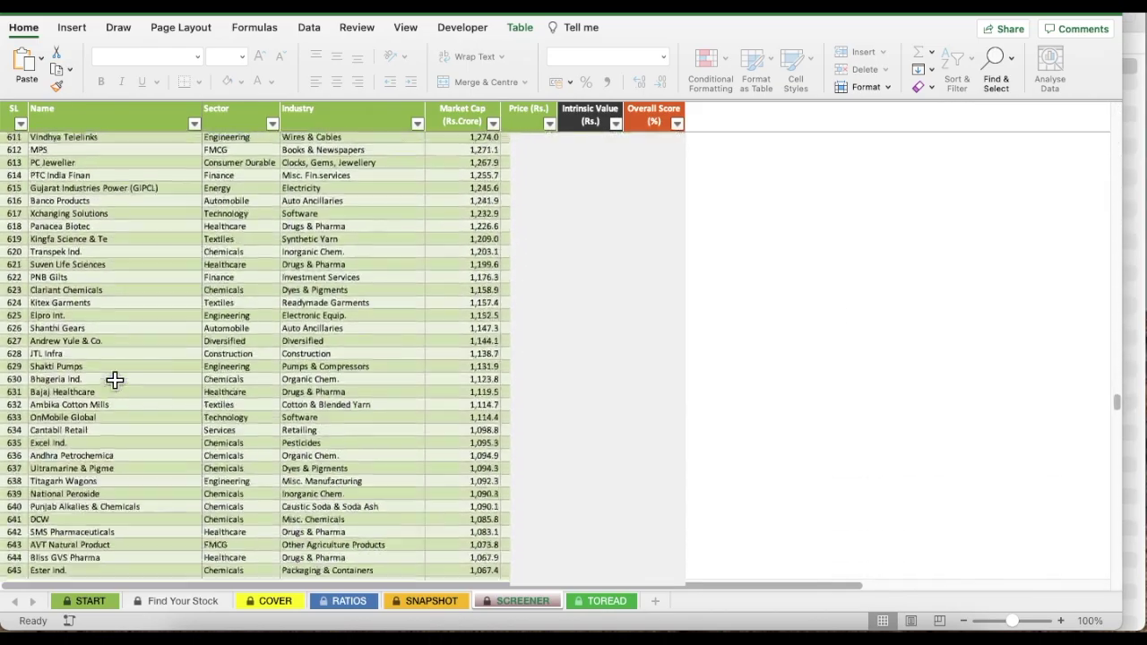
scroll(115, 380, "down", 20)
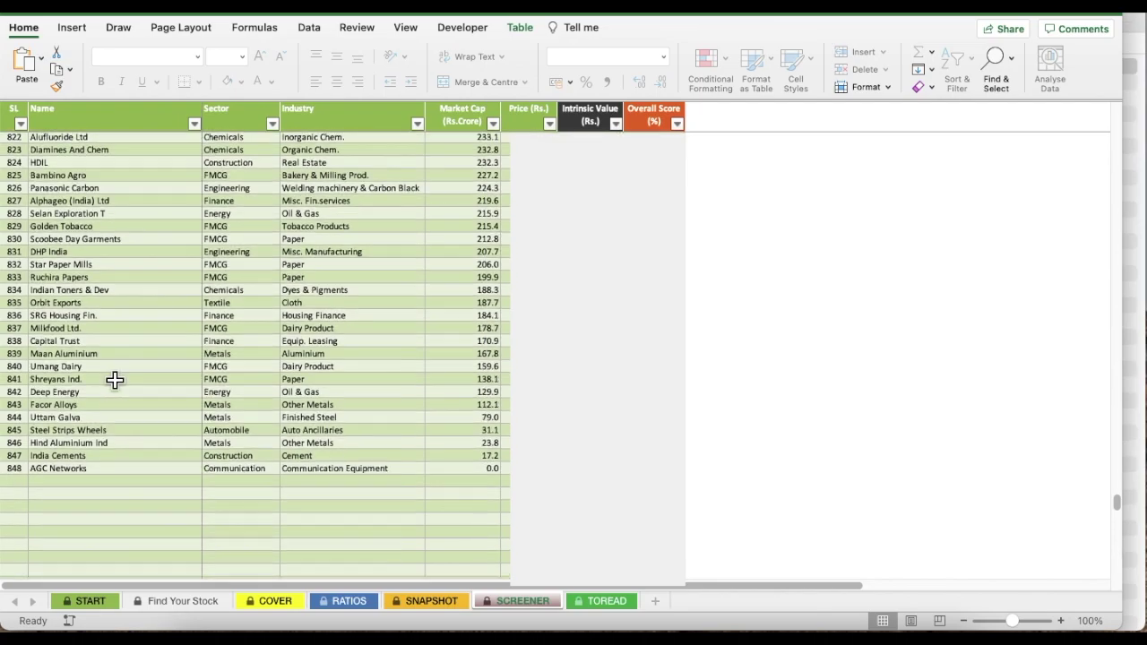
scroll(115, 380, "up", 20)
scroll(115, 380, "up", 20)
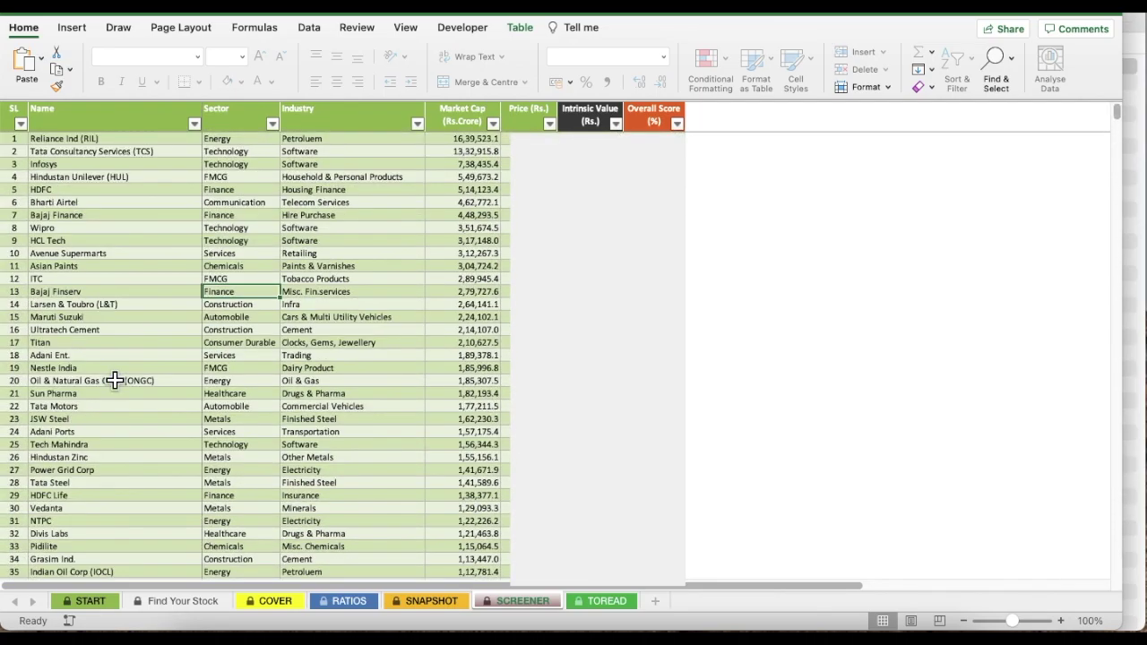
left_click(474, 119)
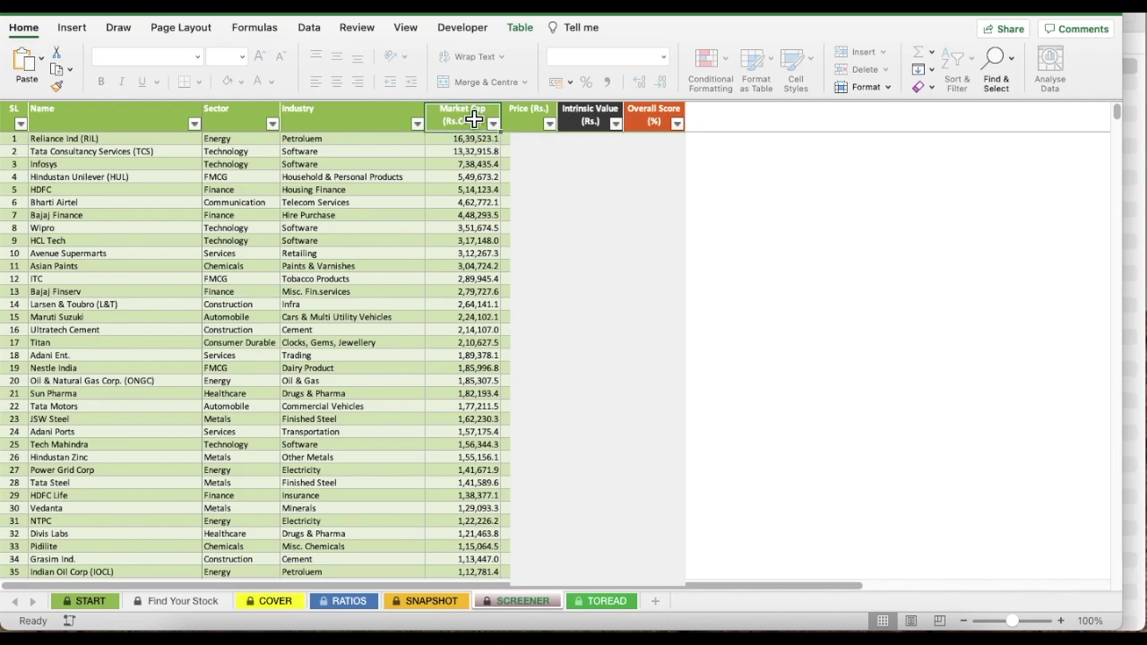
left_click(537, 119)
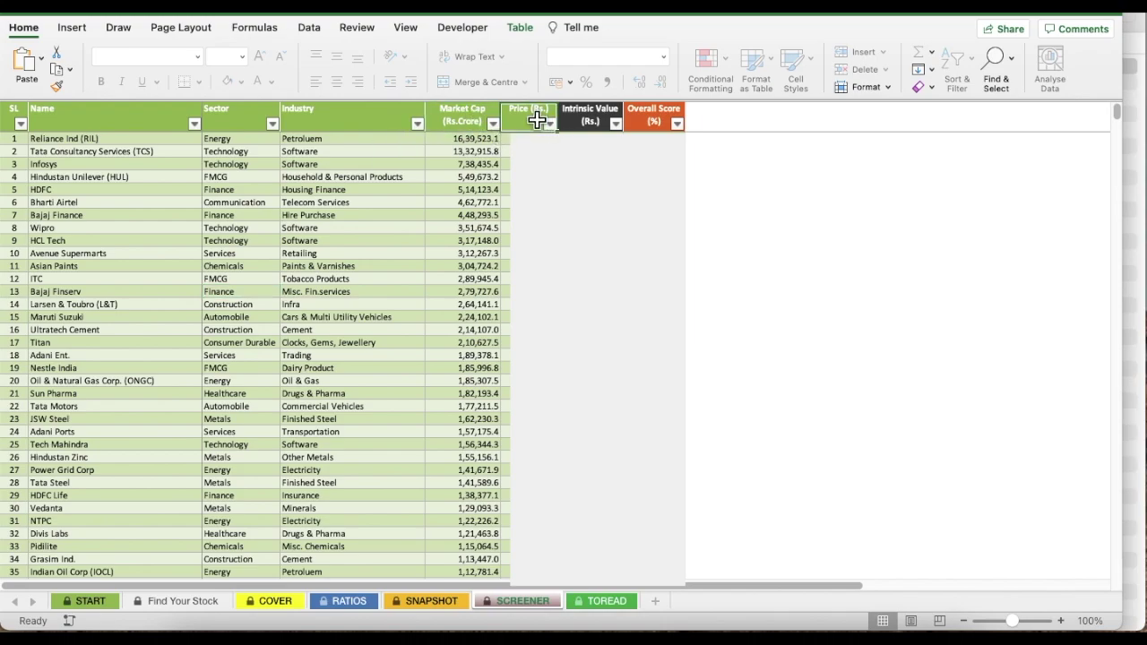
left_click(594, 121)
left_click(664, 127)
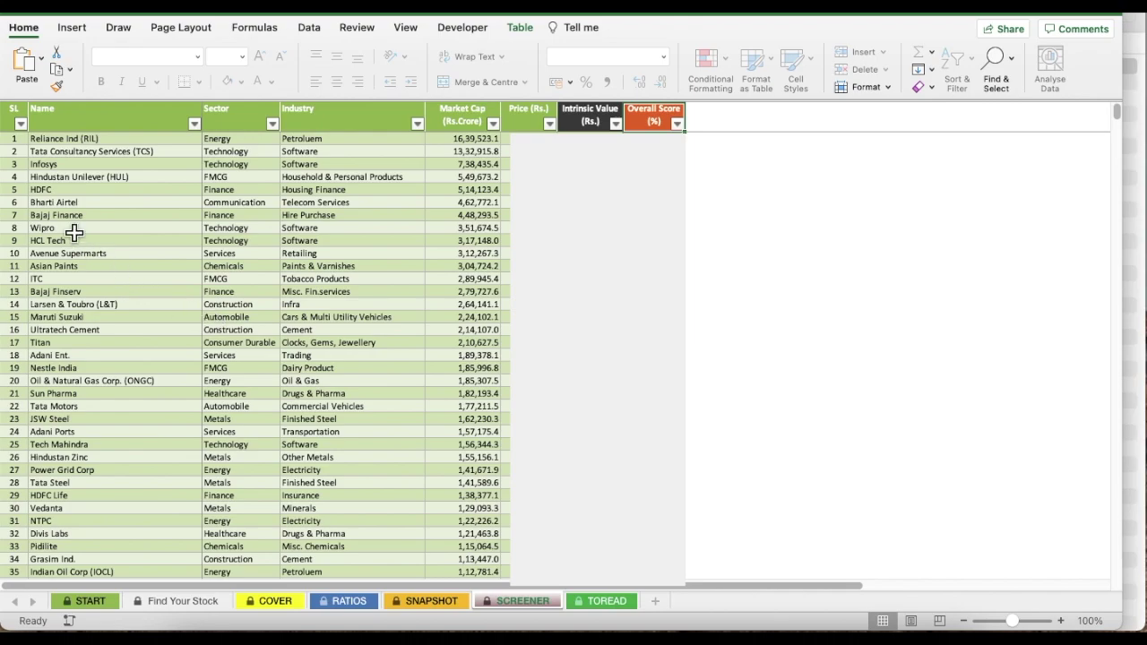
left_click(19, 123)
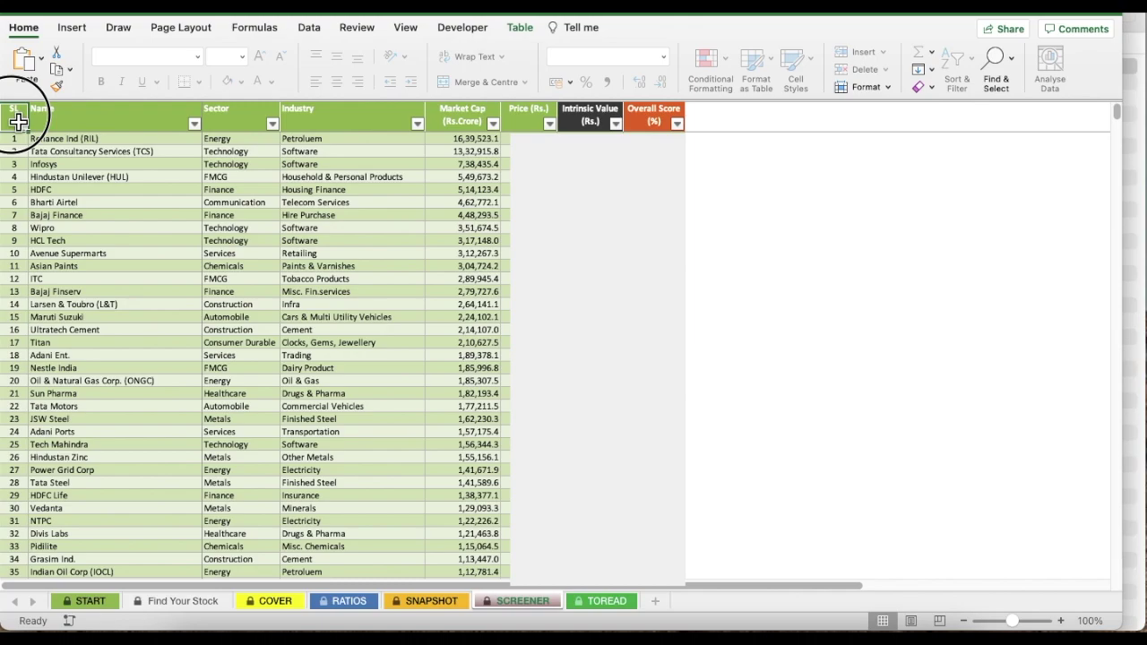
left_click_drag(19, 123, 686, 489)
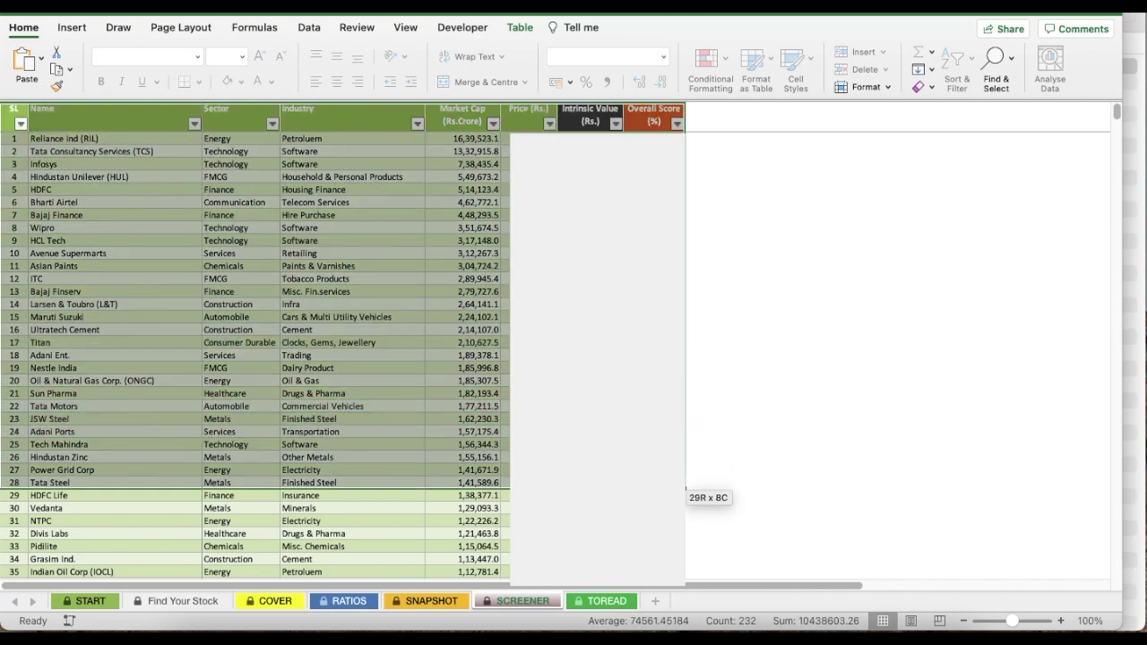
left_click(384, 399)
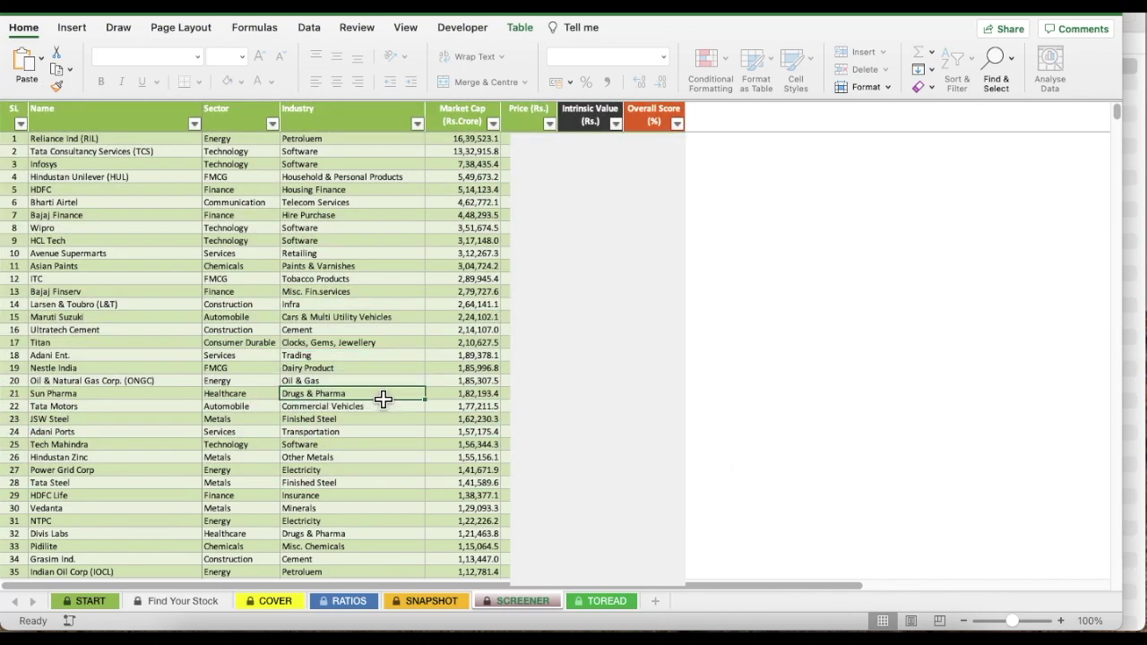
left_click_drag(13, 120, 686, 564)
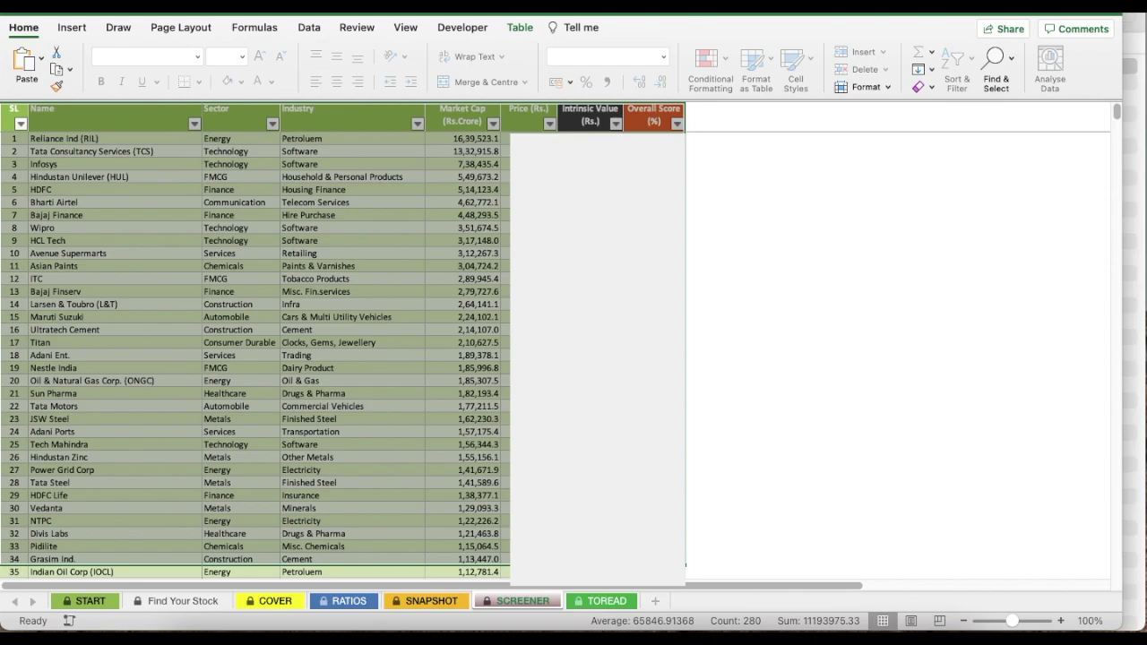
left_click(421, 462)
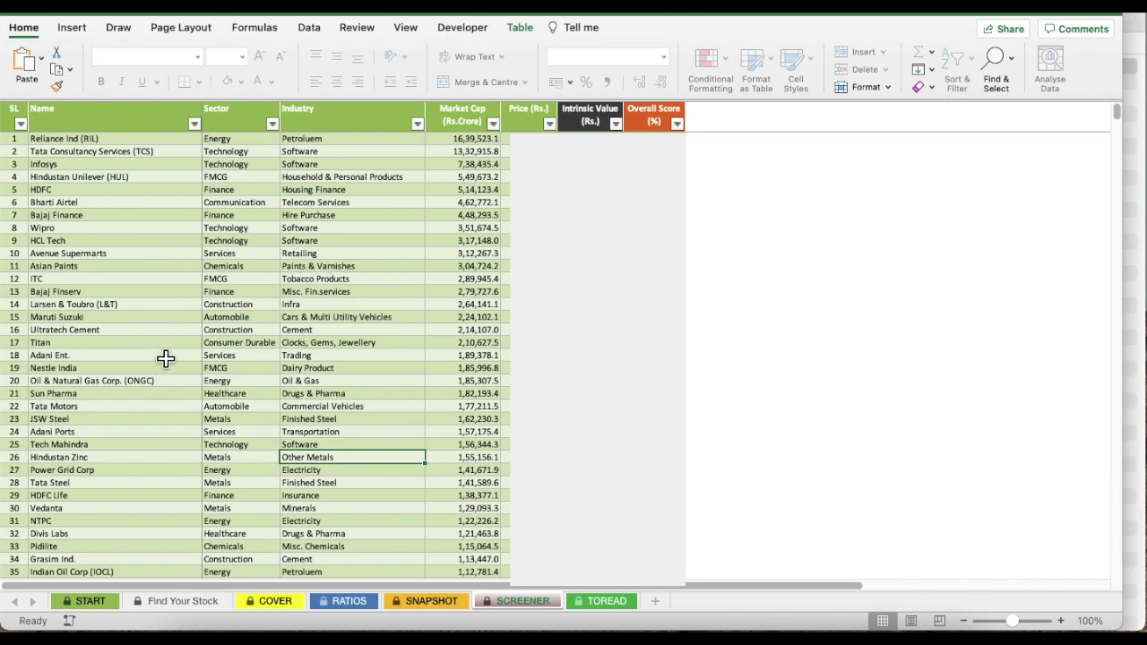
scroll(166, 378, "down", 2)
scroll(166, 378, "up", 2)
left_click(175, 605)
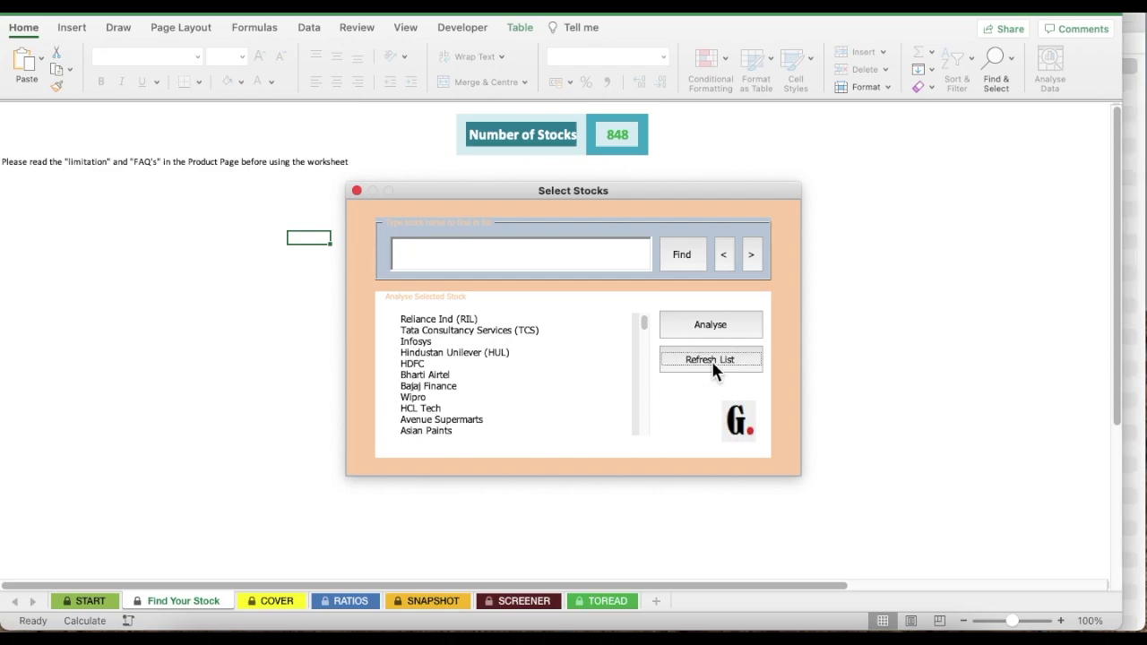
Refresh the stock list to 848 stocks, acknowledge the success message, and close the Select Stocks form.
left_click(710, 359)
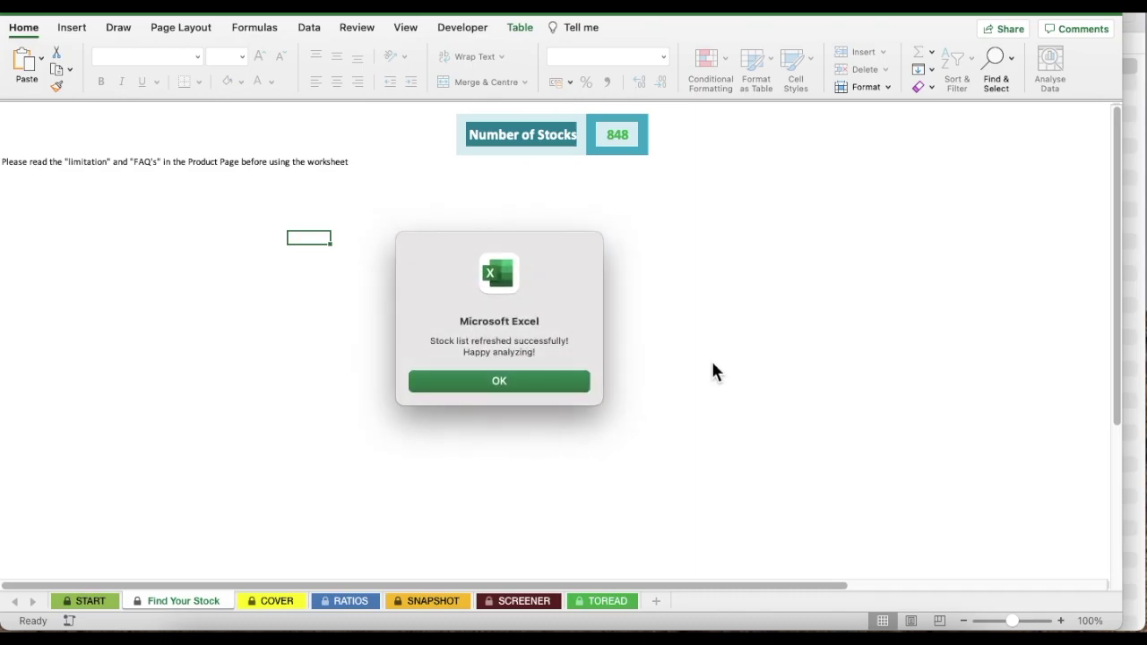
left_click(499, 382)
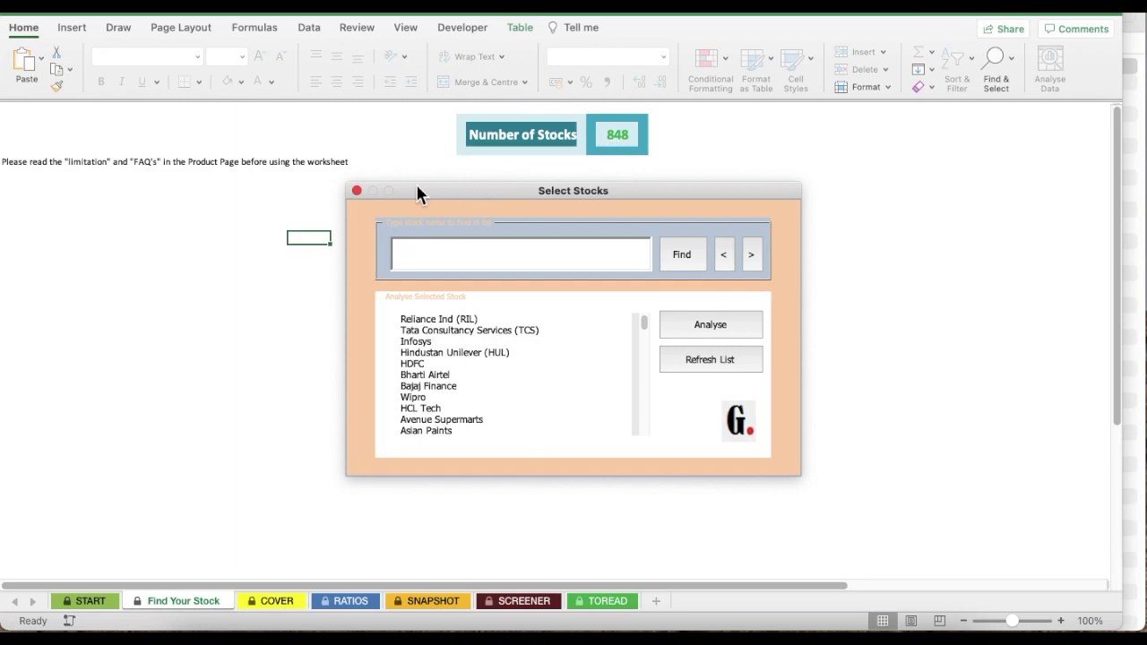
left_click(358, 192)
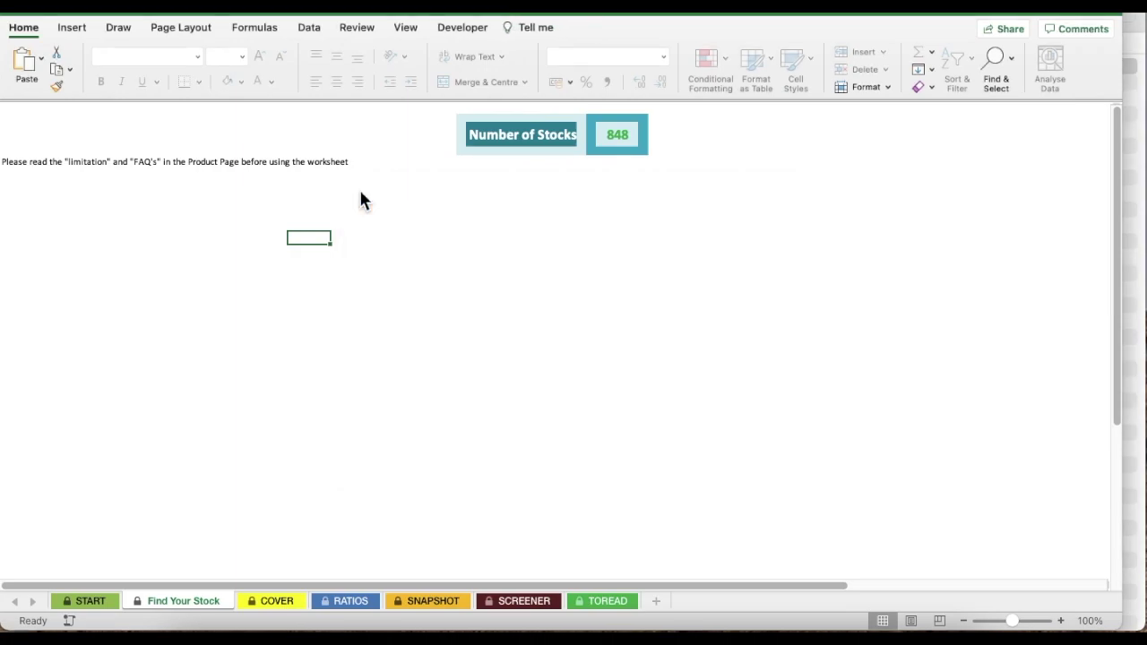
Select SCREENER's Price (Rs.) column, close the Find Your Stock form, and return to SCREENER.
left_click(525, 602)
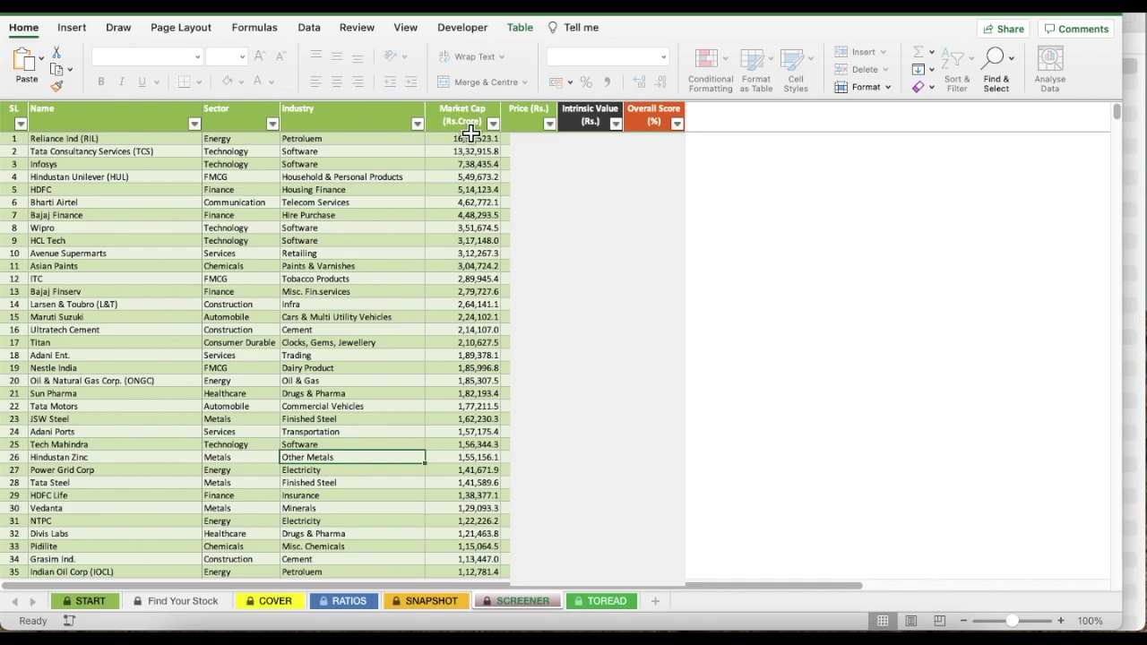
left_click(529, 121)
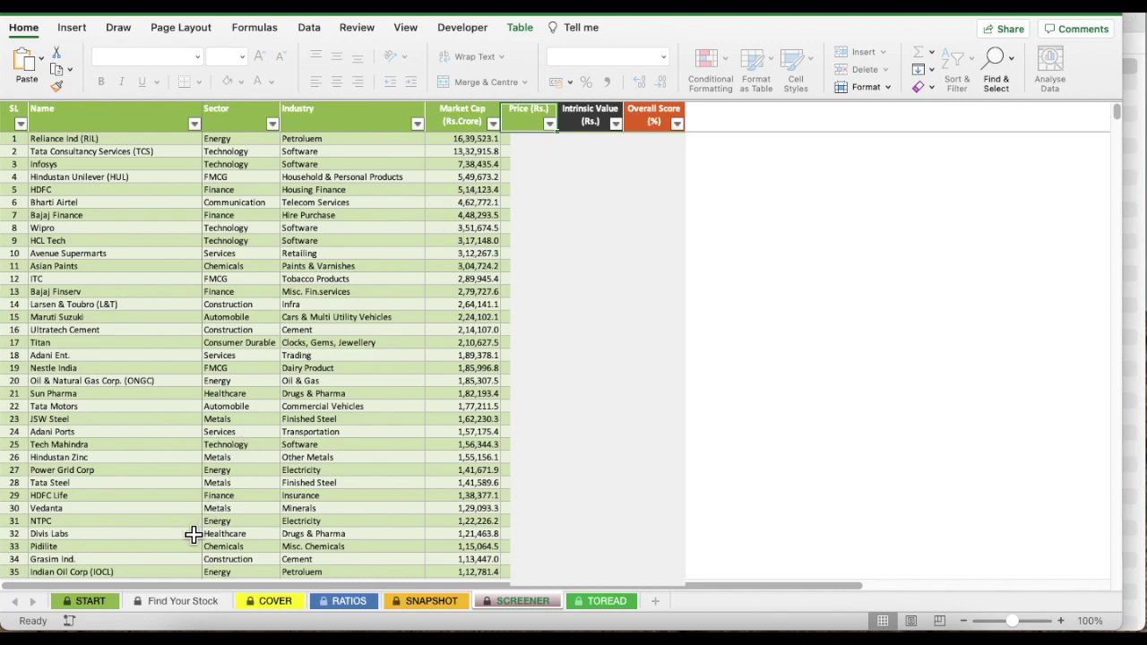
left_click(175, 601)
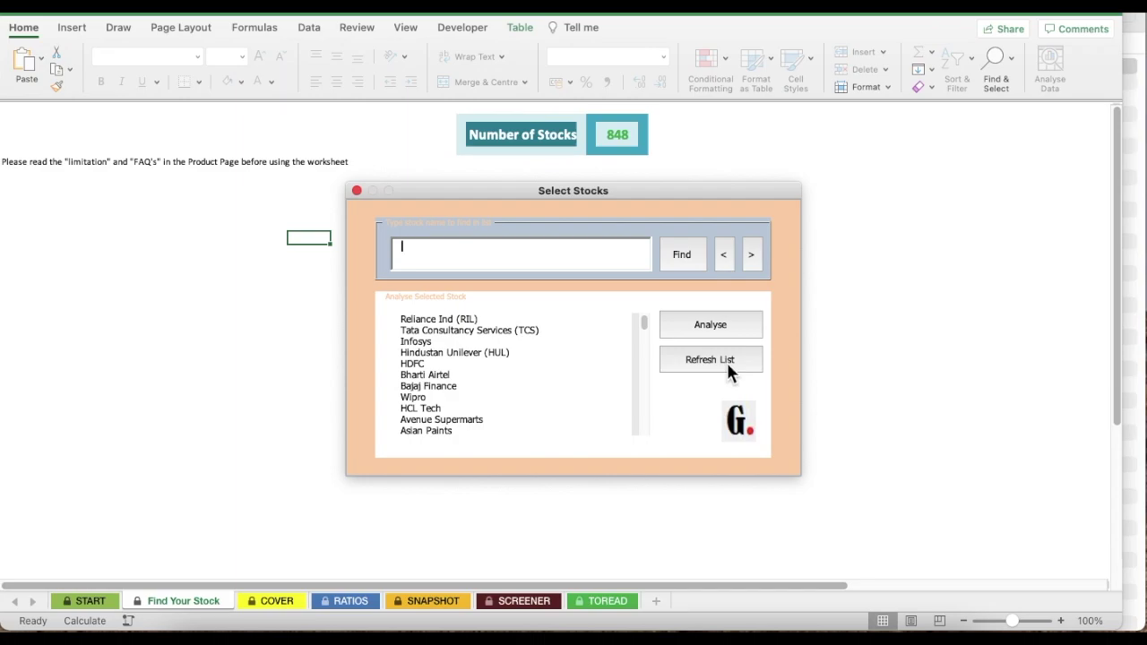
left_click(357, 191)
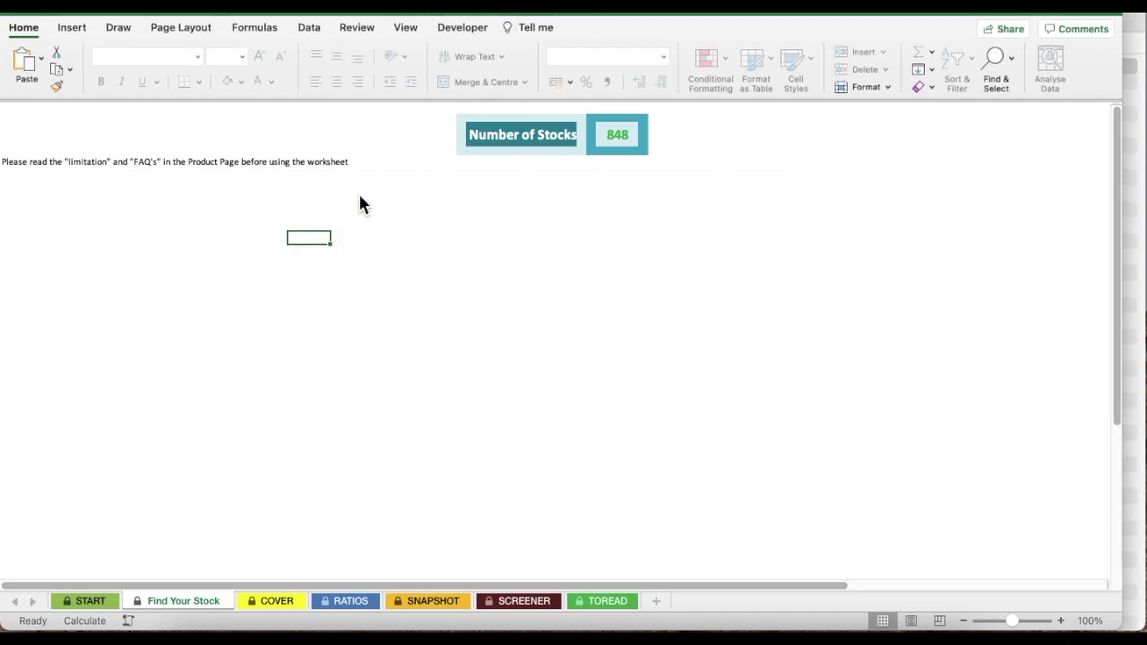
left_click(538, 606)
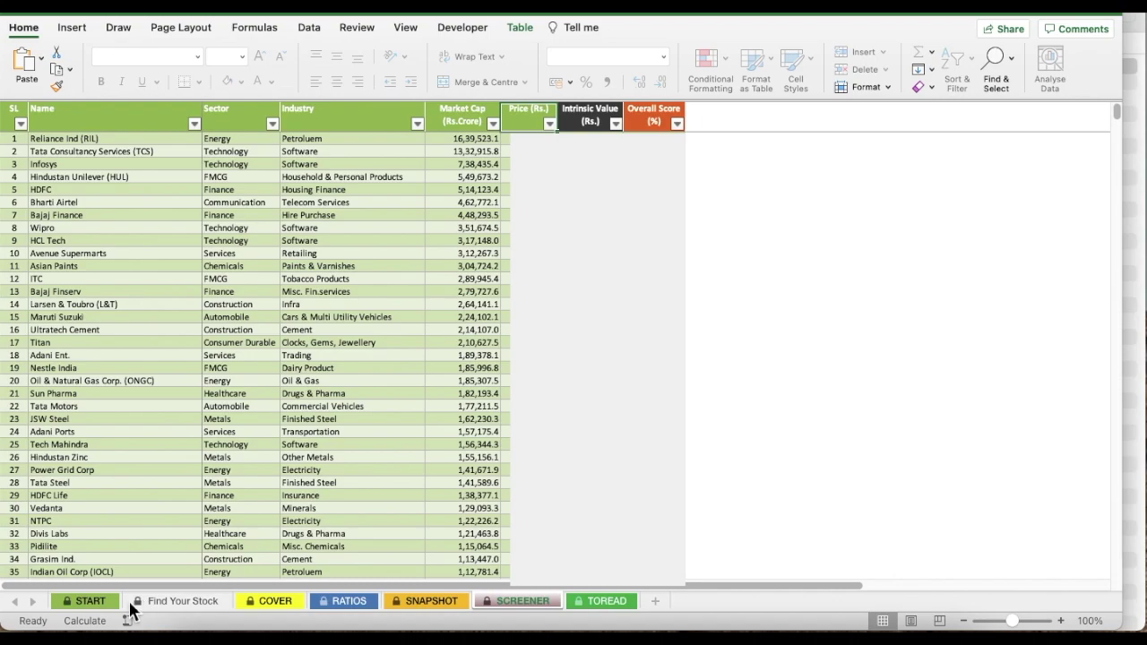
Return to the START sheet's how-to-use guide with its Pick Stock, Fetch Data and Observe steps.
left_click(90, 605)
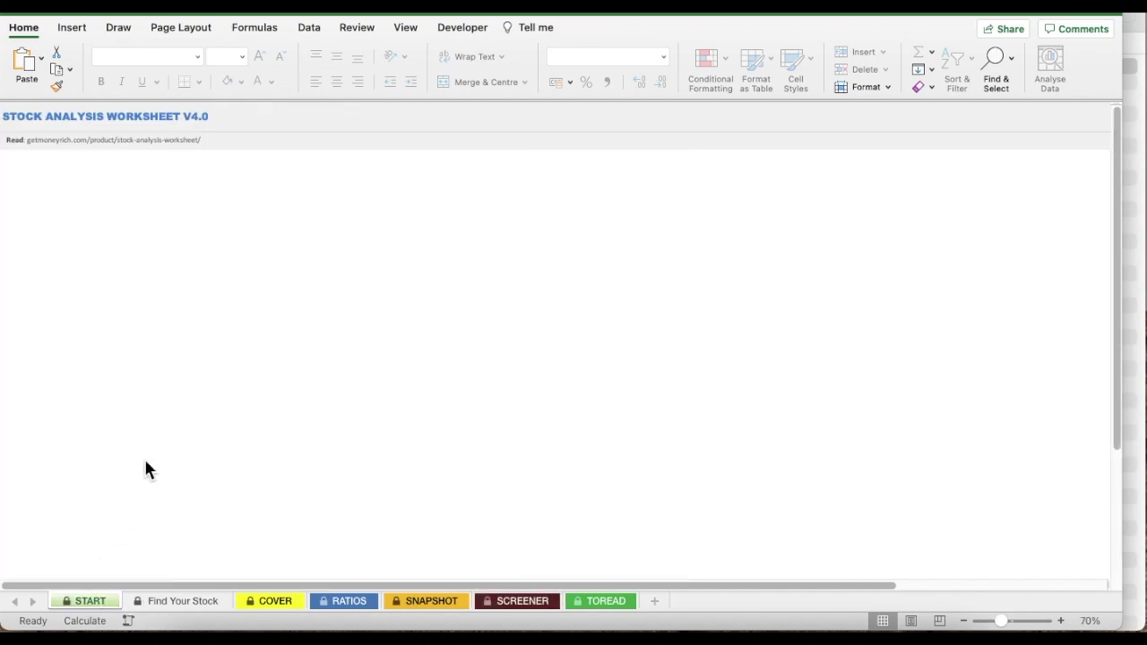
scroll(148, 471, "down", 3)
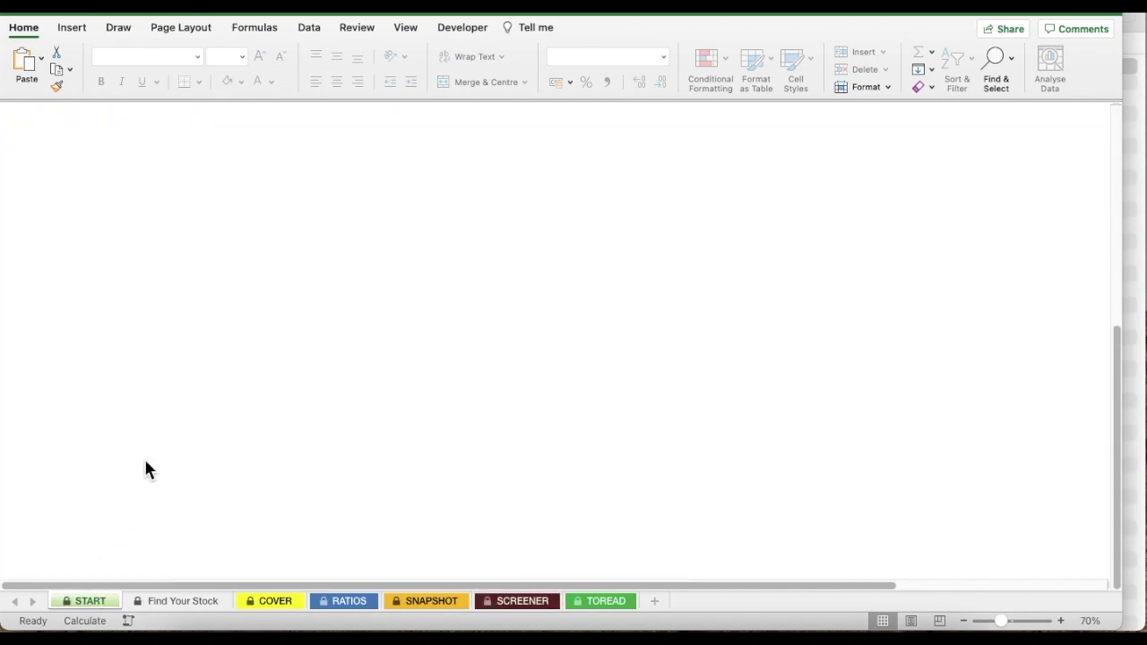
scroll(146, 469, "up", 5)
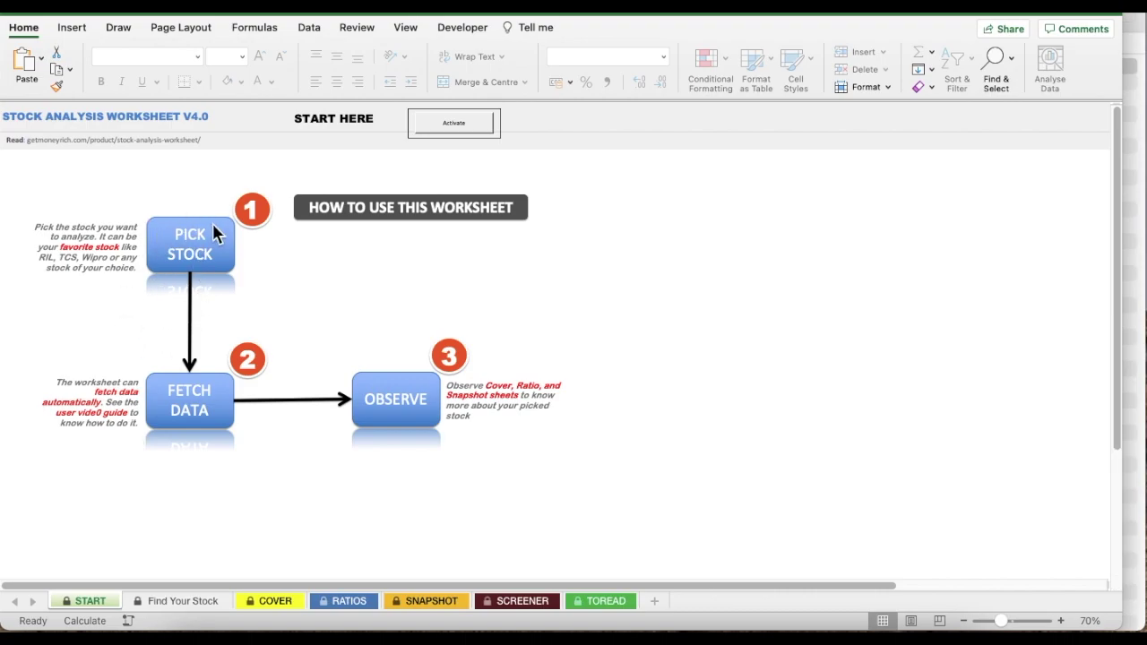